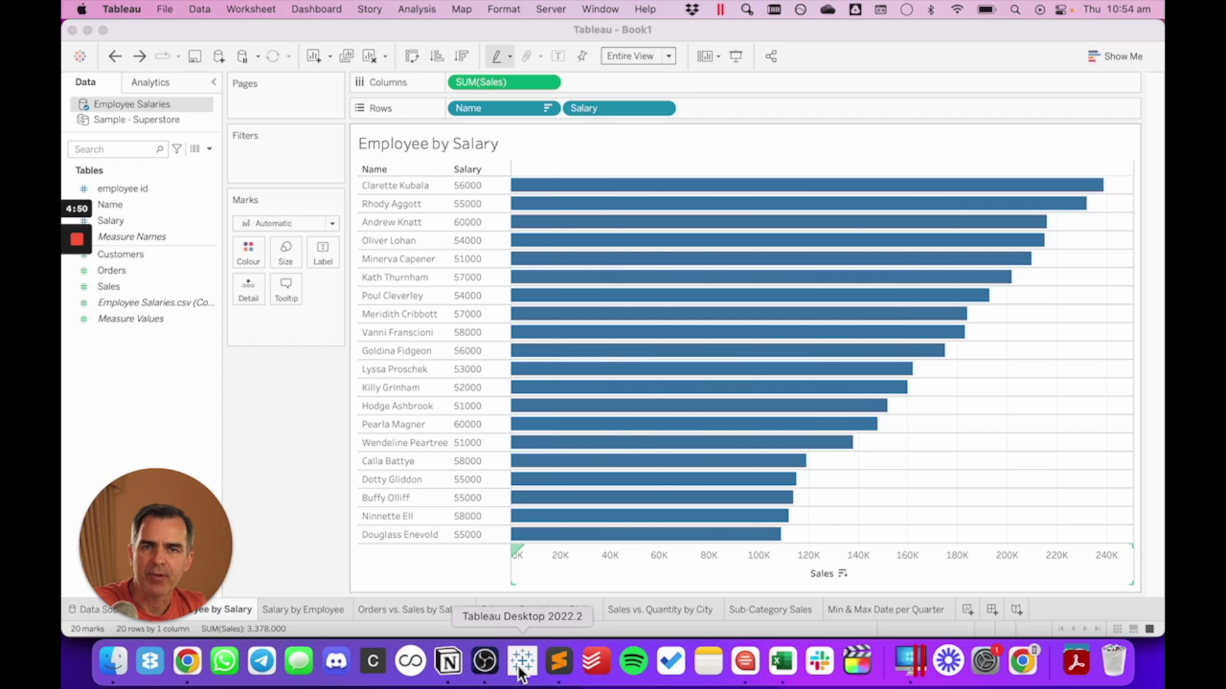
- Convert the Salary pill to ATTR(Salary) and set it back to discrete
click(520, 664)
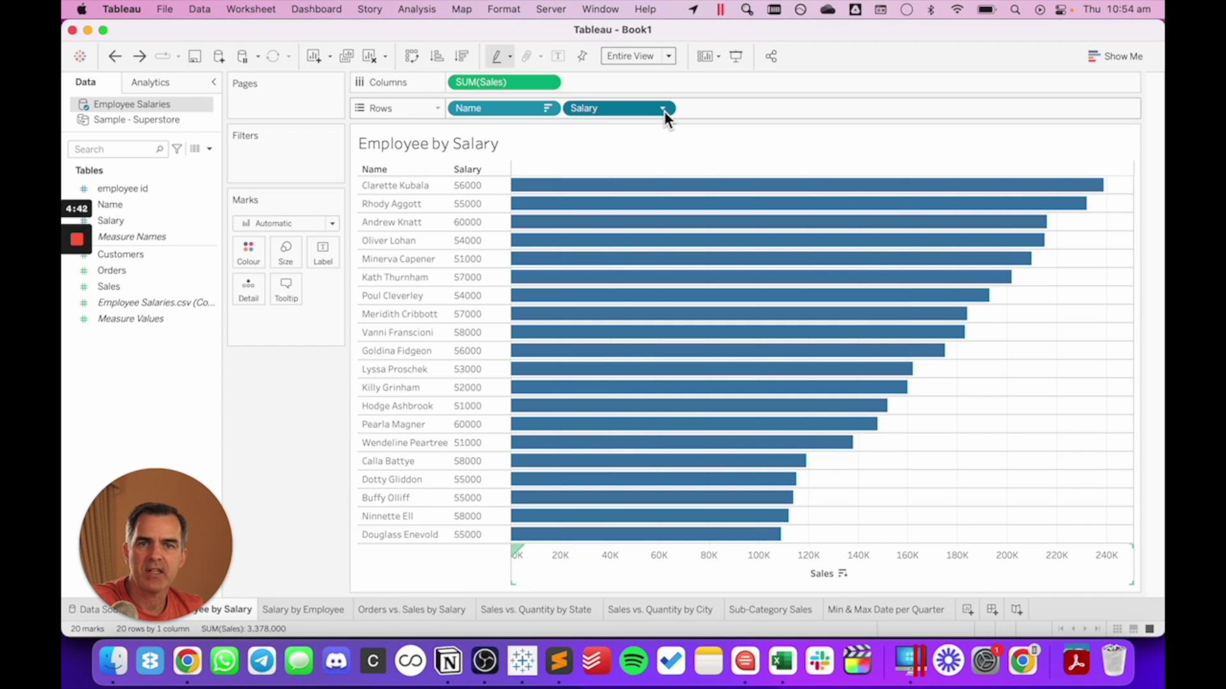
click(664, 110)
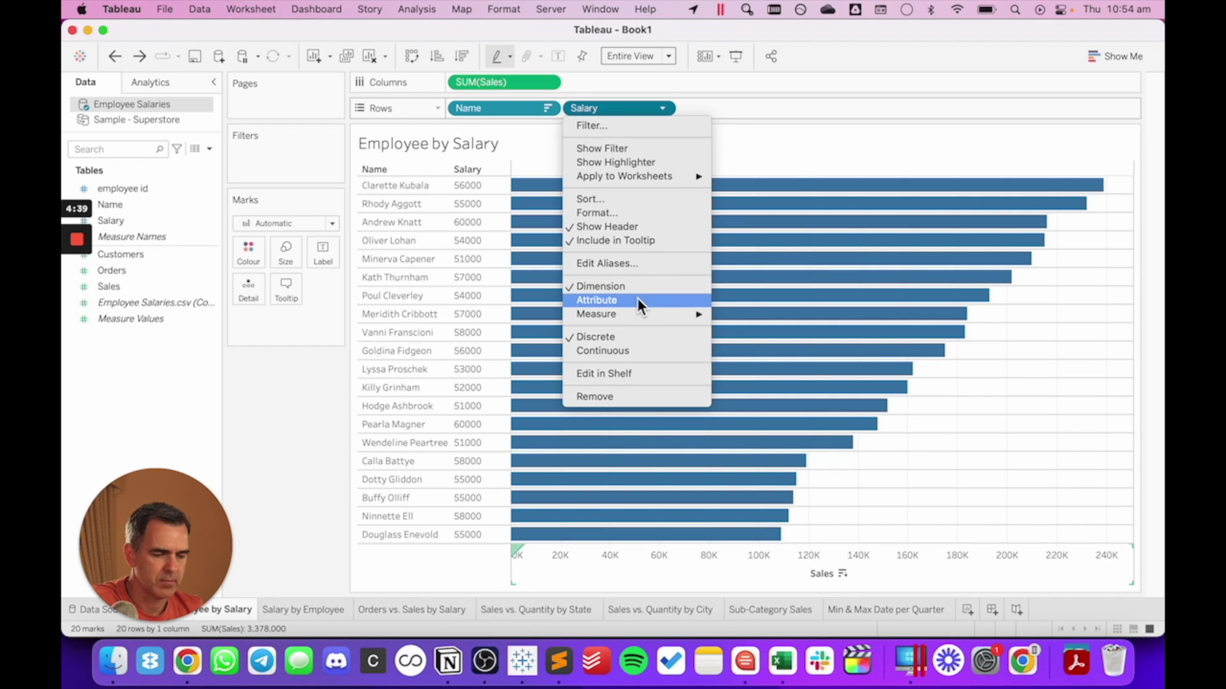
click(637, 299)
click(660, 108)
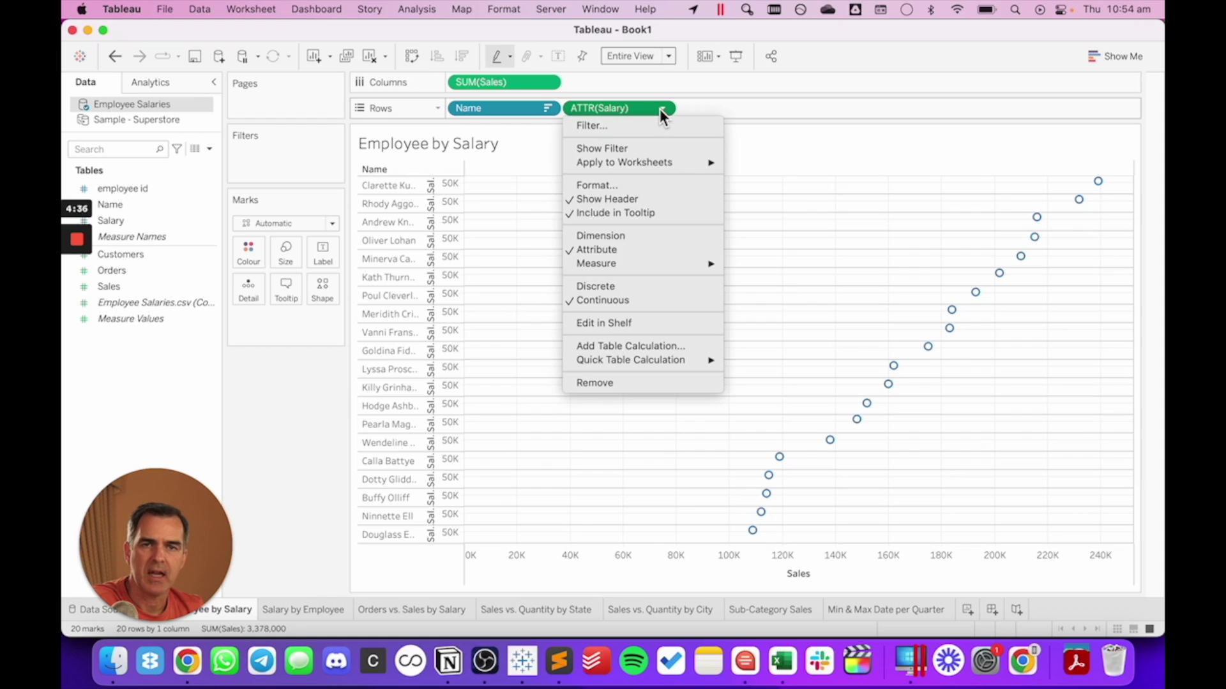
click(637, 289)
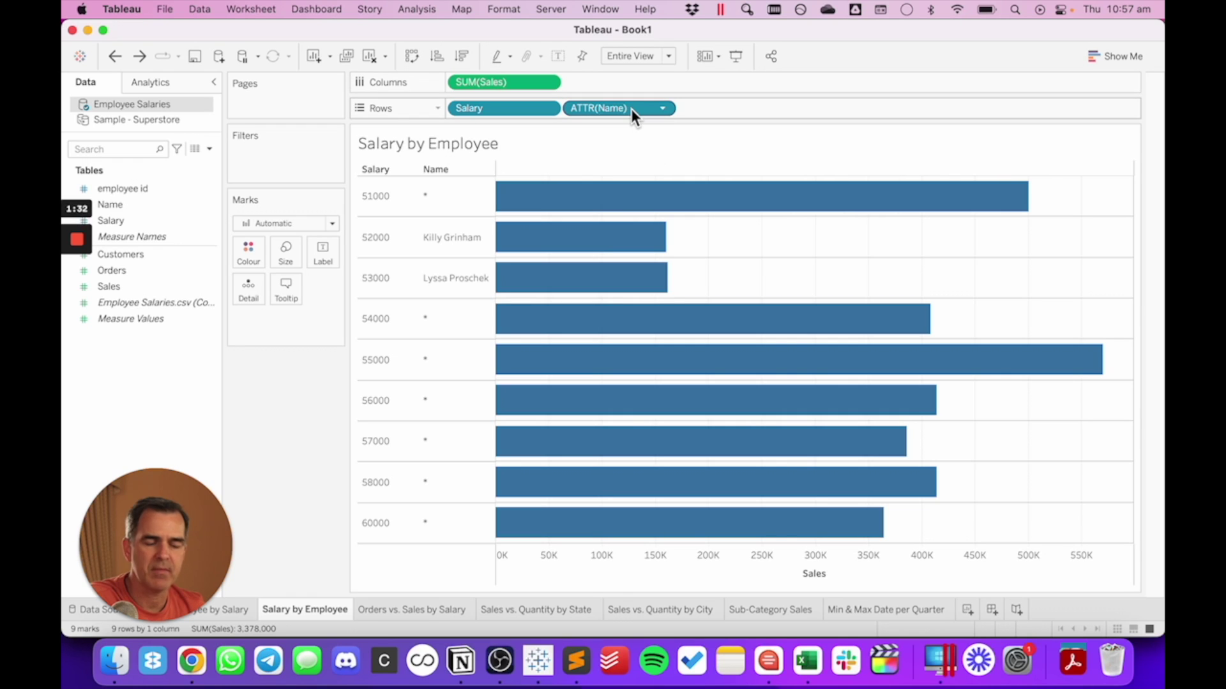
- Remove ATTR(Name) from Rows and put Name on the Tooltip card instead
drag(631, 109, 611, 34)
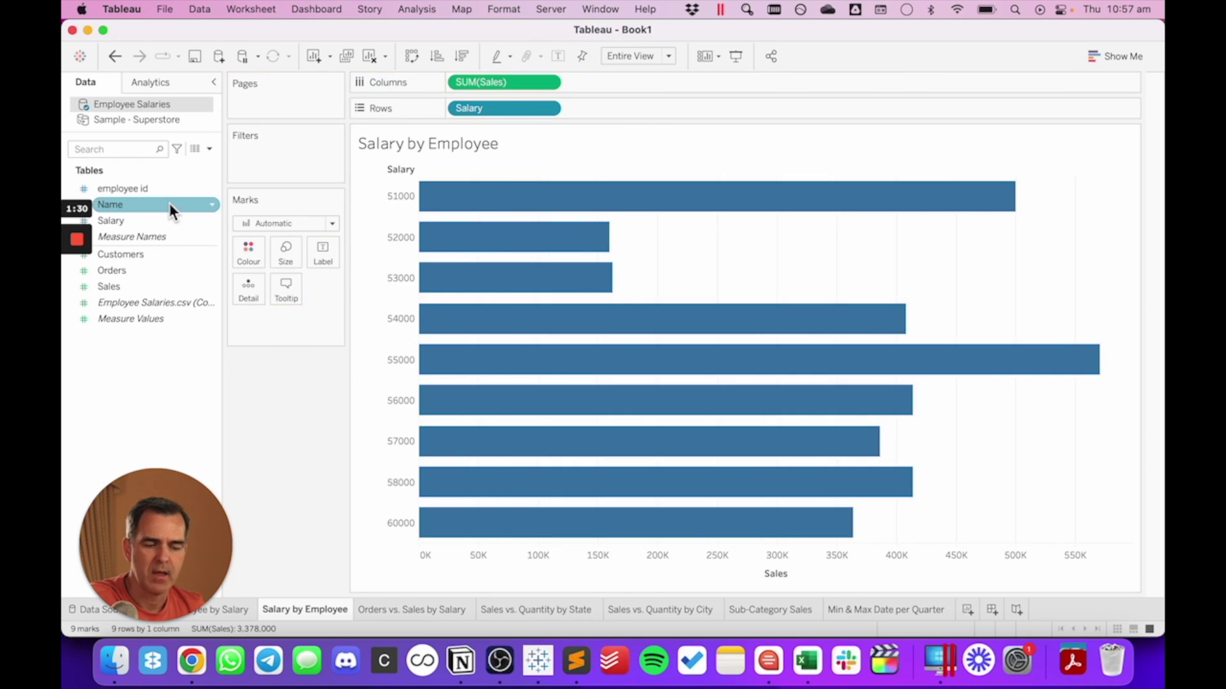
drag(170, 203, 281, 285)
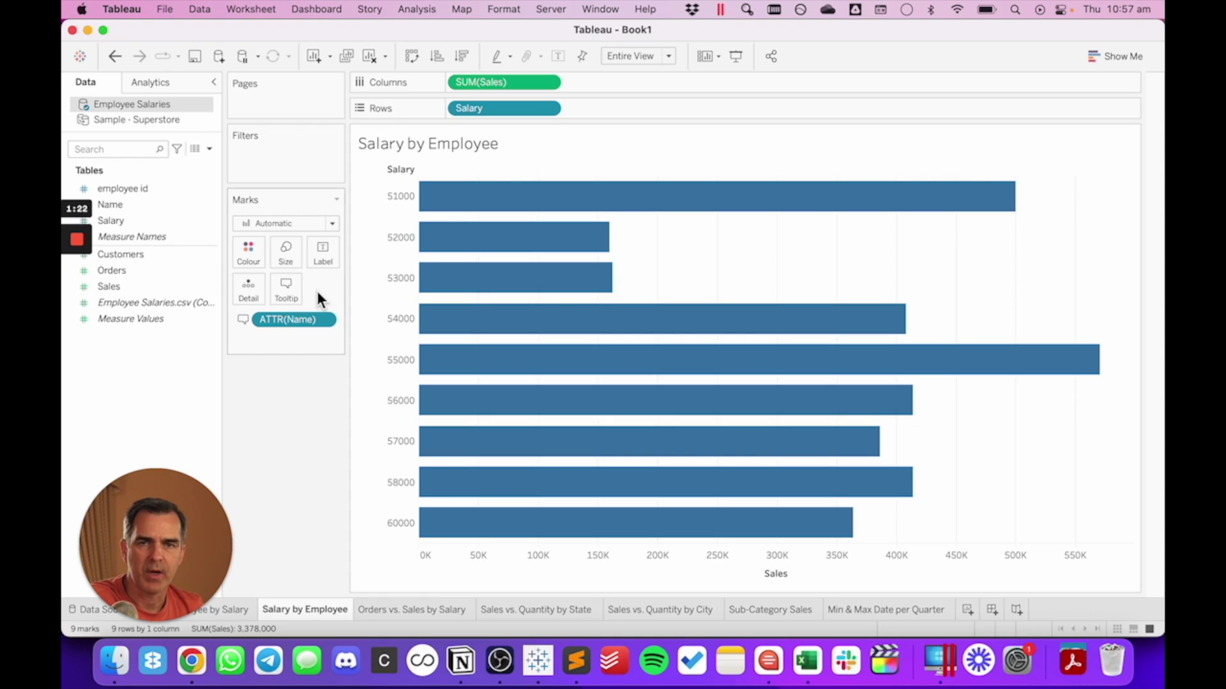
mouse_move(465, 205)
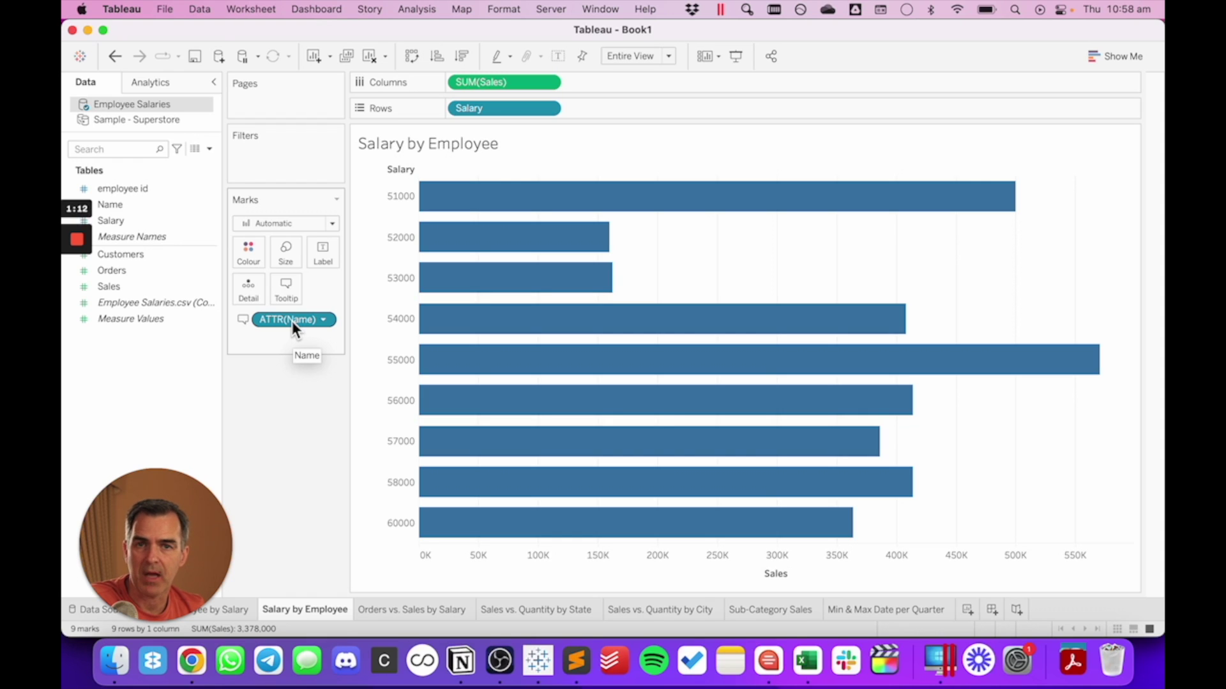
right_click(337, 614)
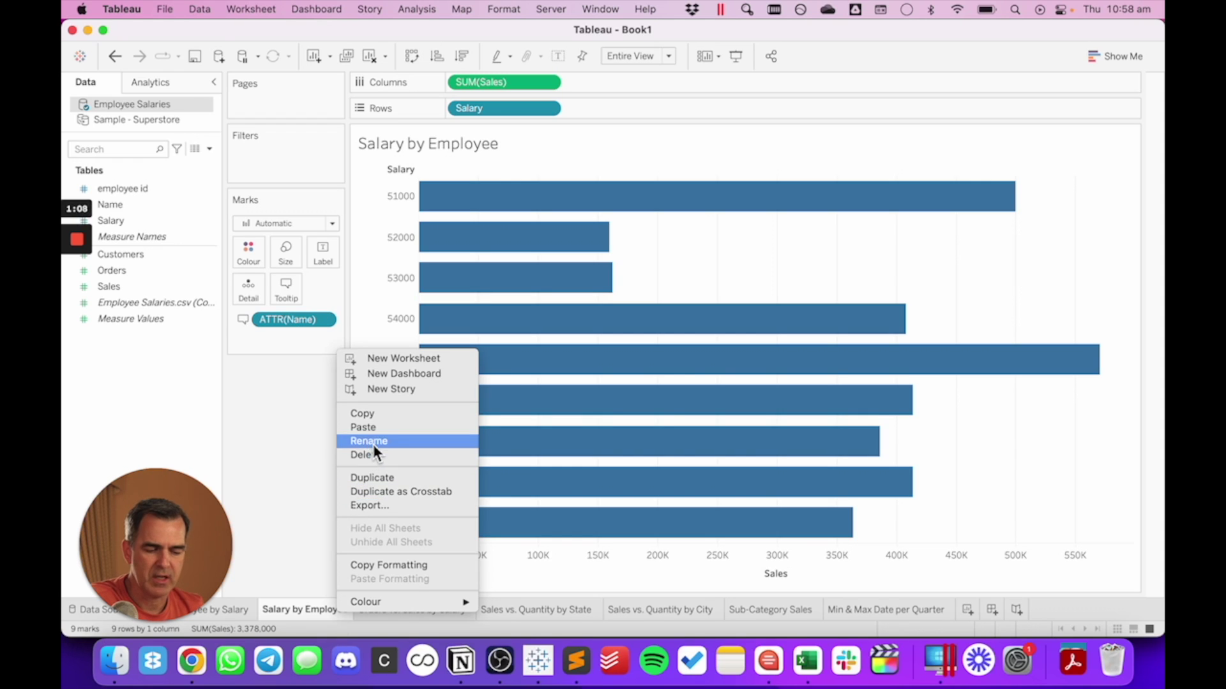
- Create a new Sheet 8 listing employee Name on Rows
click(396, 359)
click(163, 206)
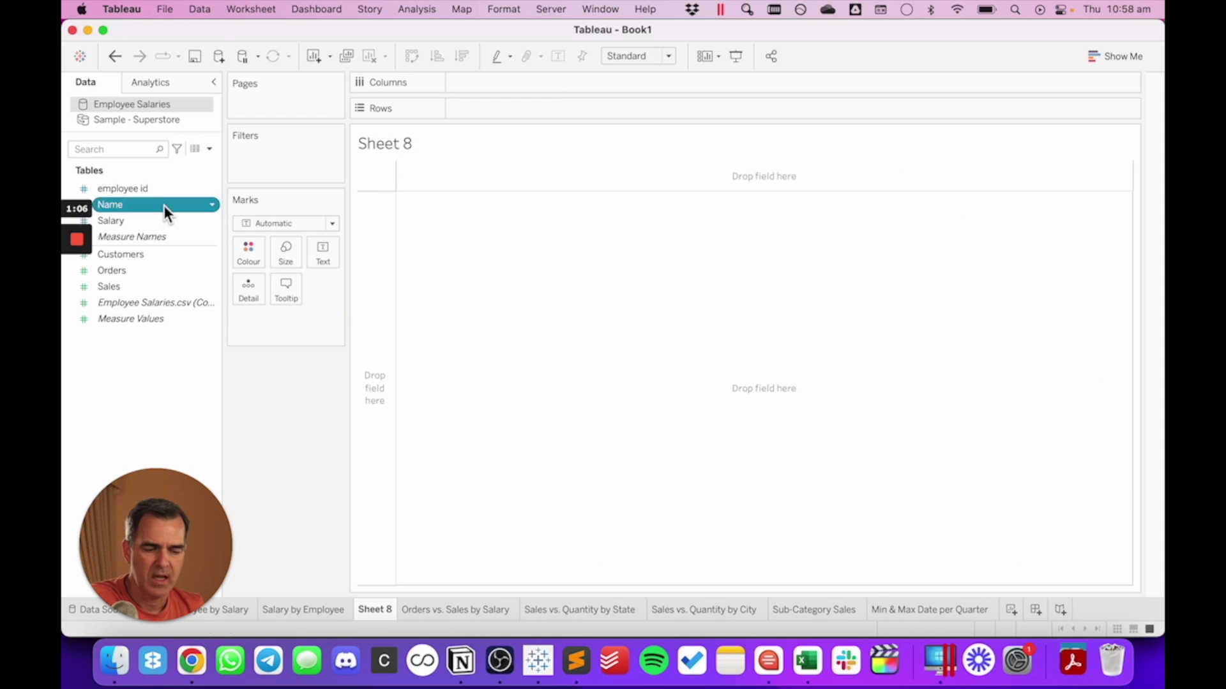
drag(163, 205, 373, 231)
- Embed Sheet 8 in the Salary by Employee bar tooltip
click(285, 612)
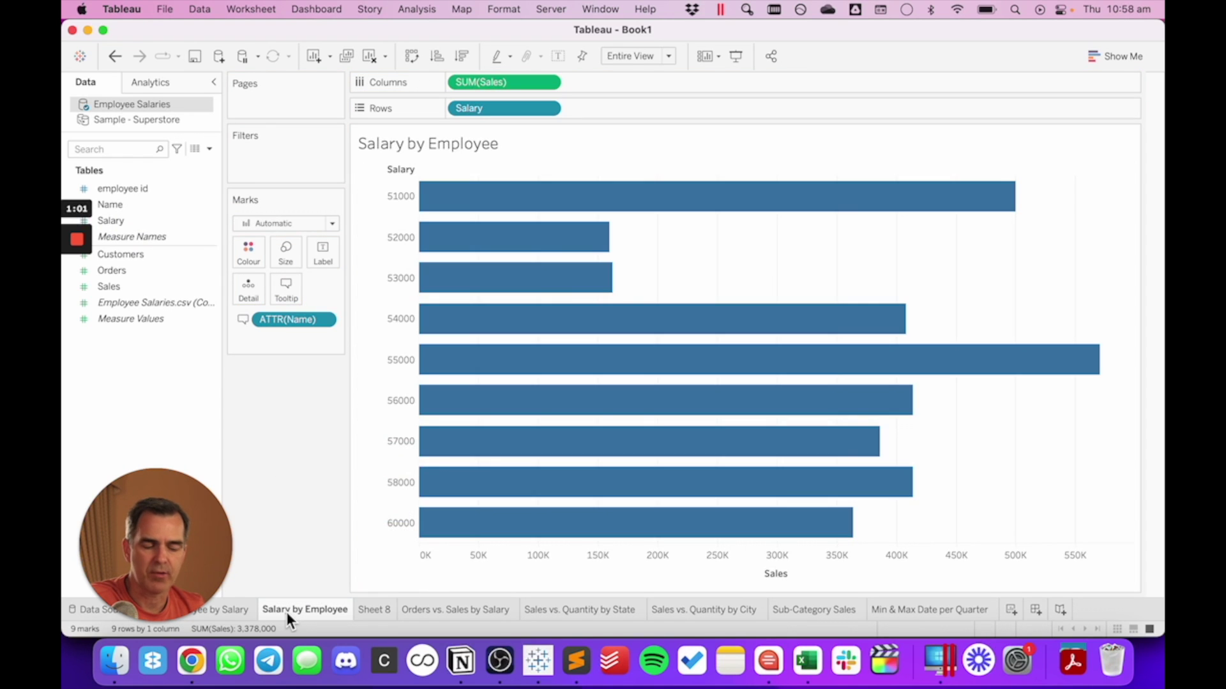
click(282, 294)
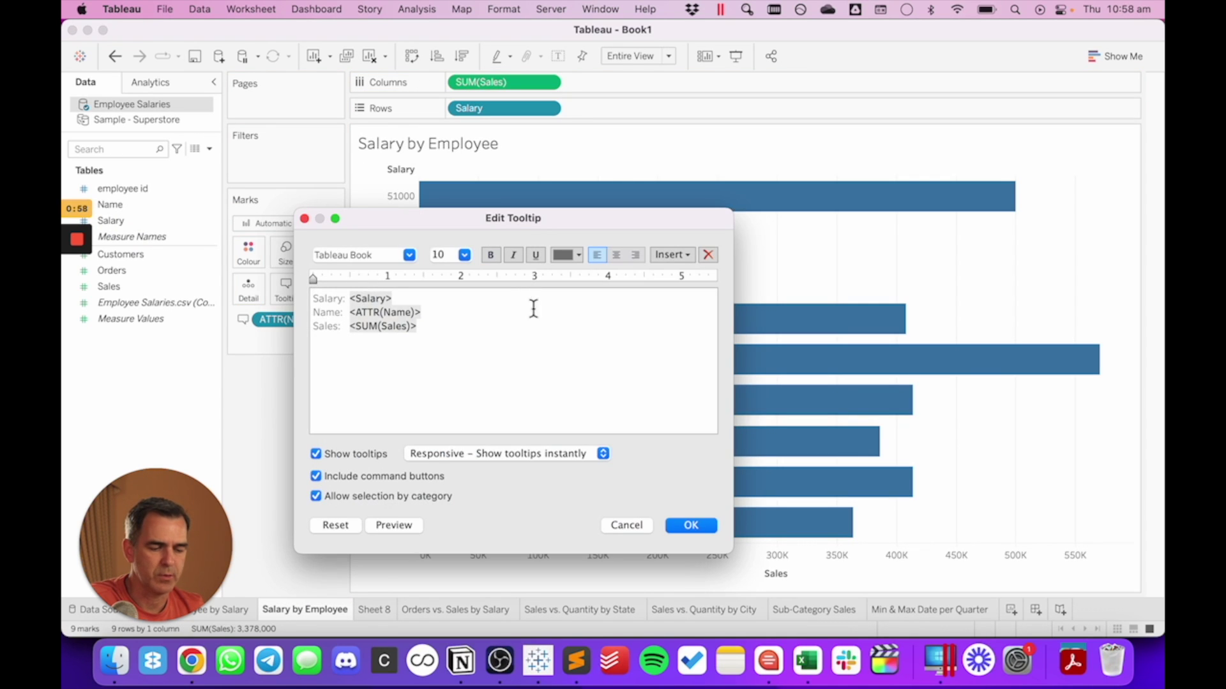
click(683, 258)
mouse_move(703, 271)
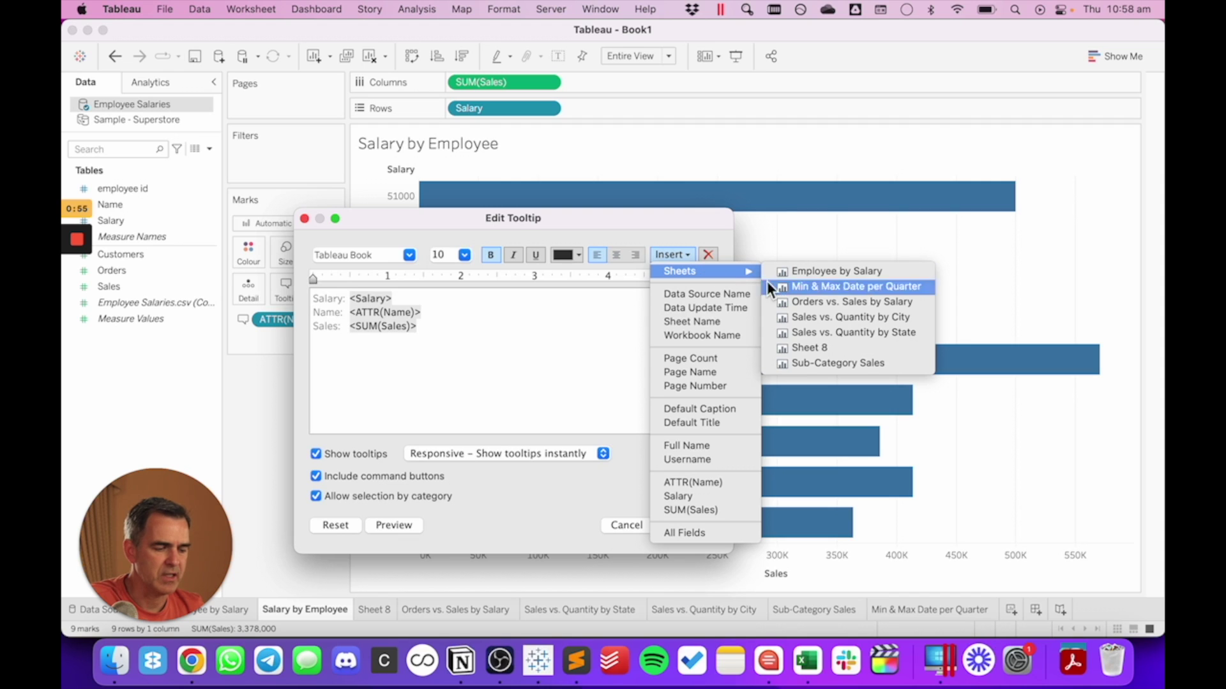
click(784, 348)
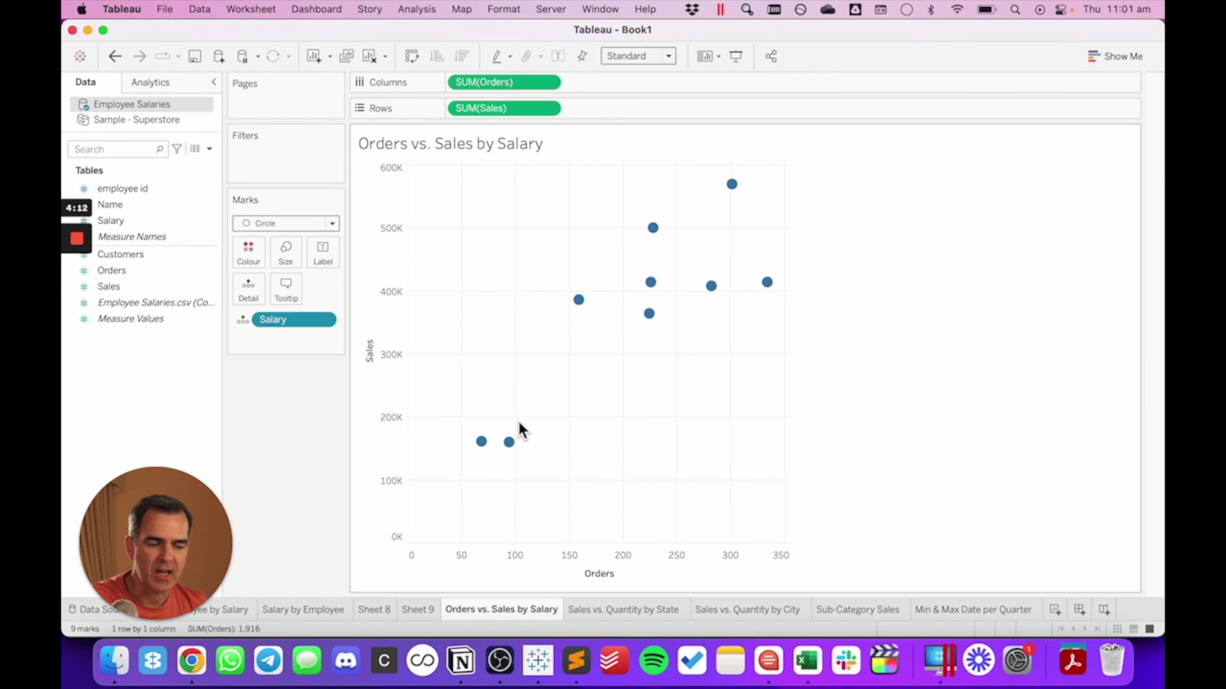
- Add Name to the Orders vs. Sales by Salary scatter tooltips
mouse_move(482, 447)
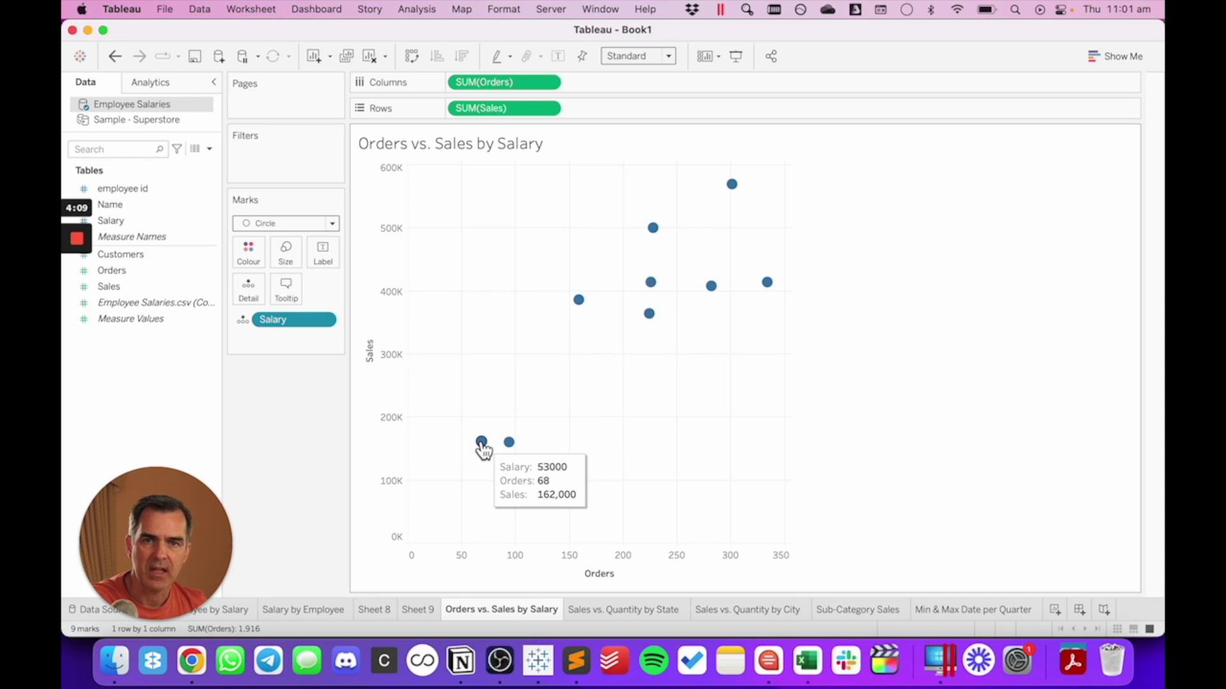
drag(110, 204, 285, 289)
mouse_move(579, 301)
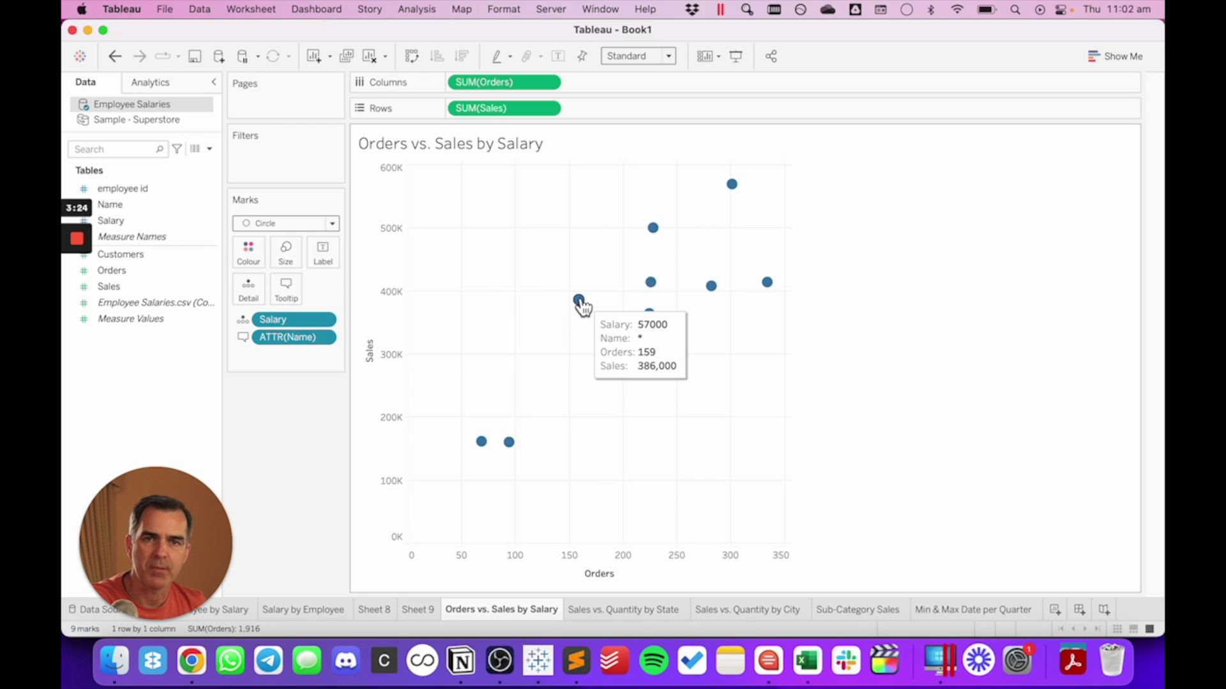
mouse_move(651, 316)
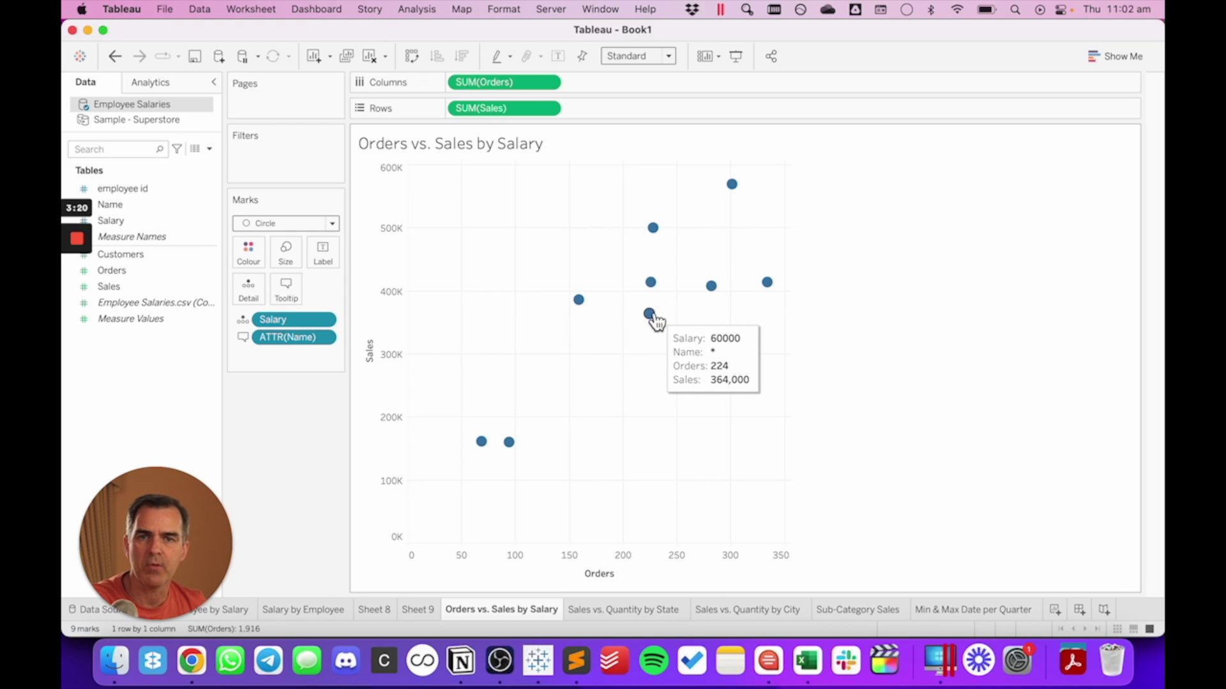
mouse_move(510, 447)
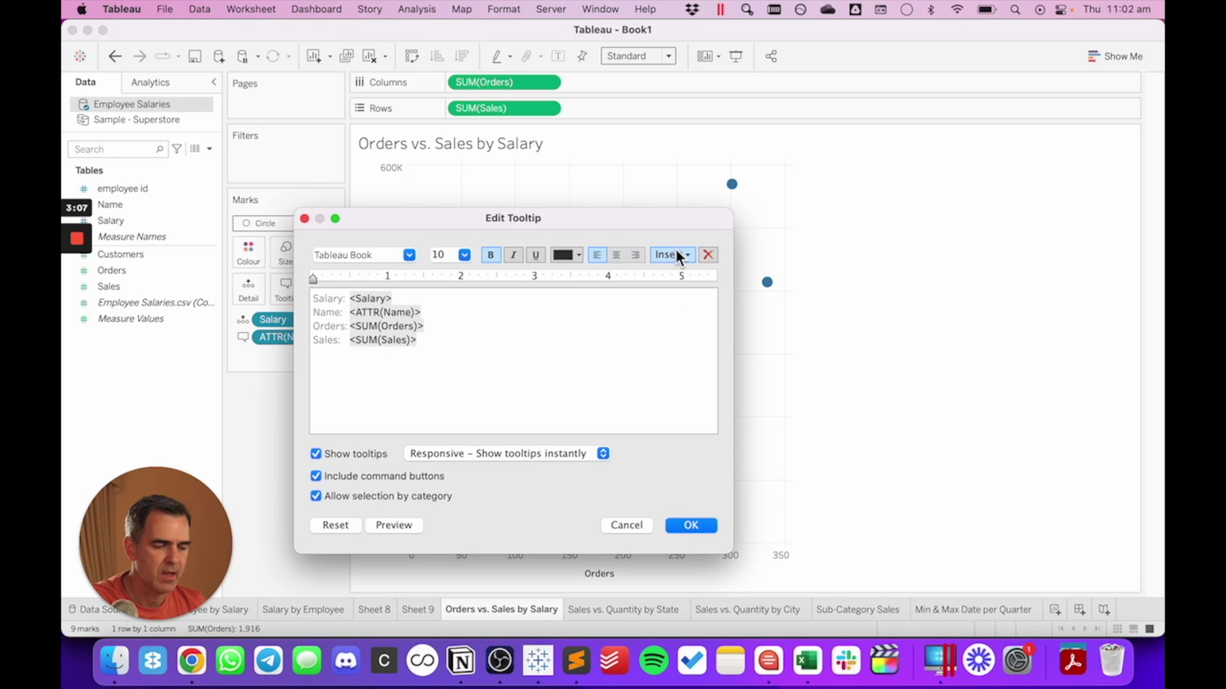
- Embed Sheet 8 in the scatter tooltip and confirm the change
click(679, 255)
mouse_move(734, 271)
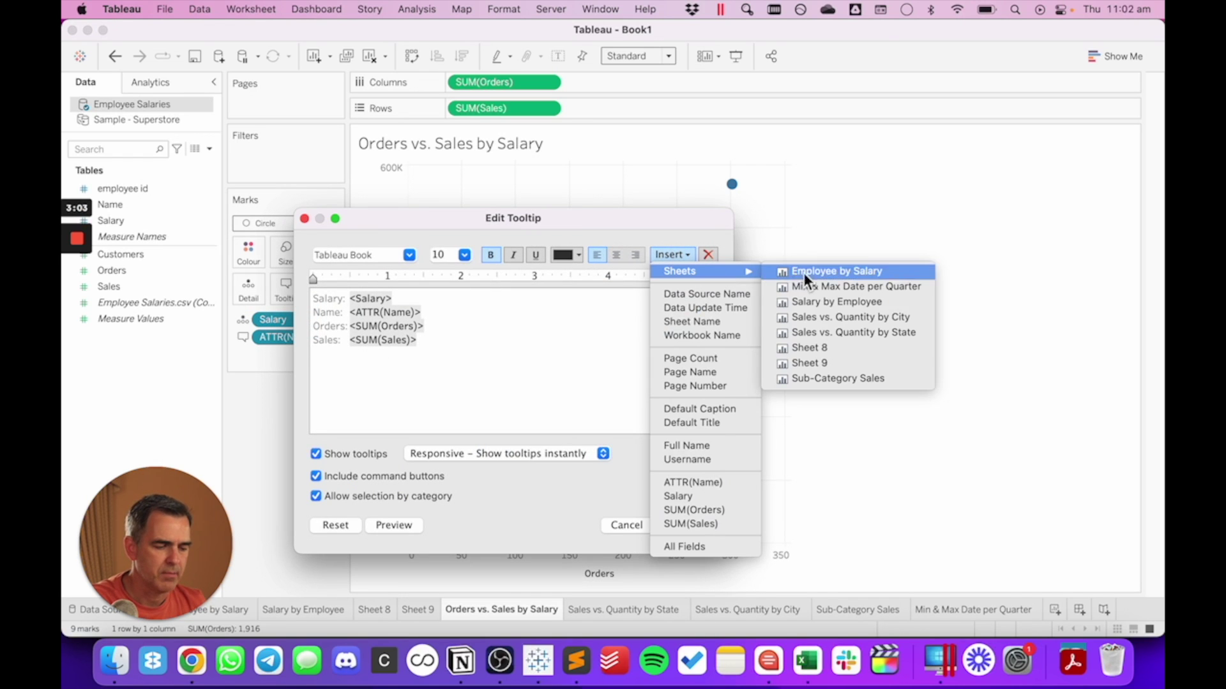
click(814, 346)
click(688, 524)
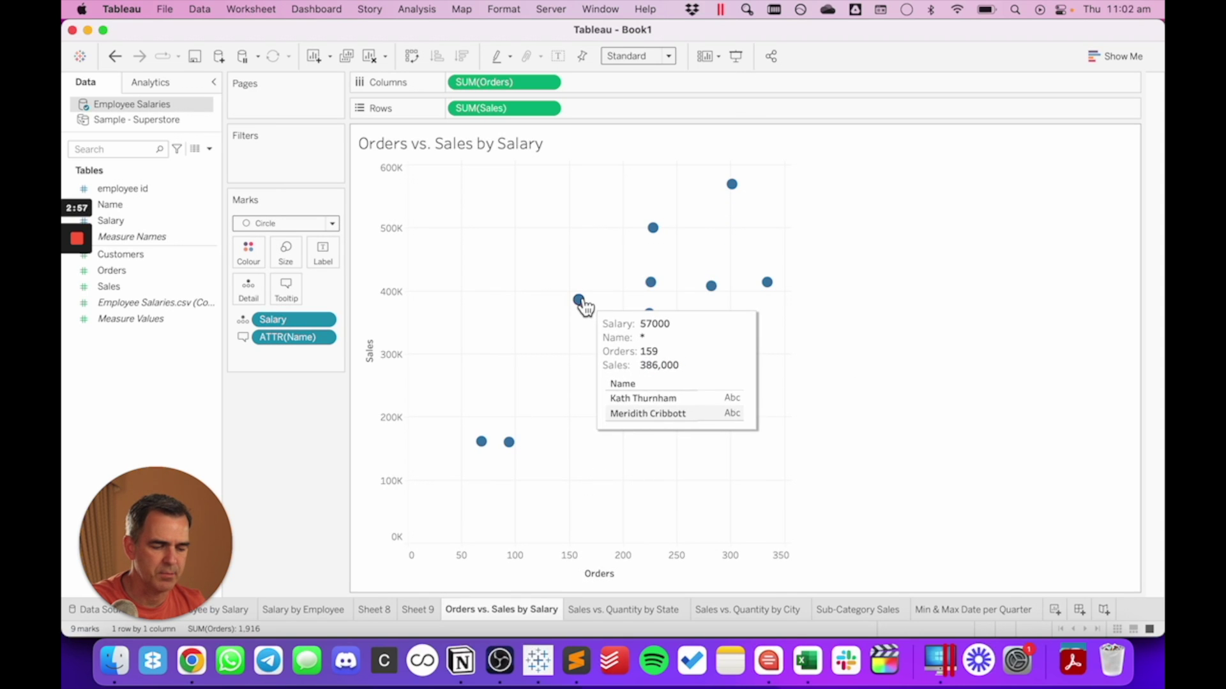
mouse_move(644, 316)
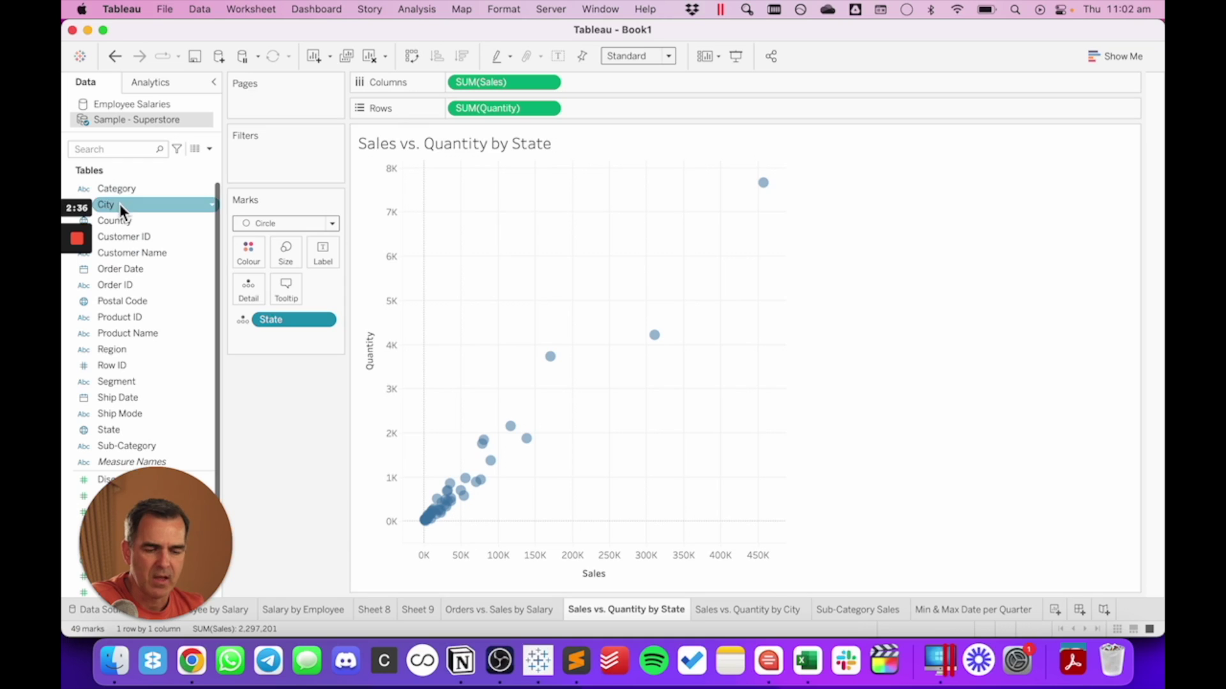
- Put City on the Tooltip card of the Sales vs. Quantity by State scatter
drag(120, 204, 278, 288)
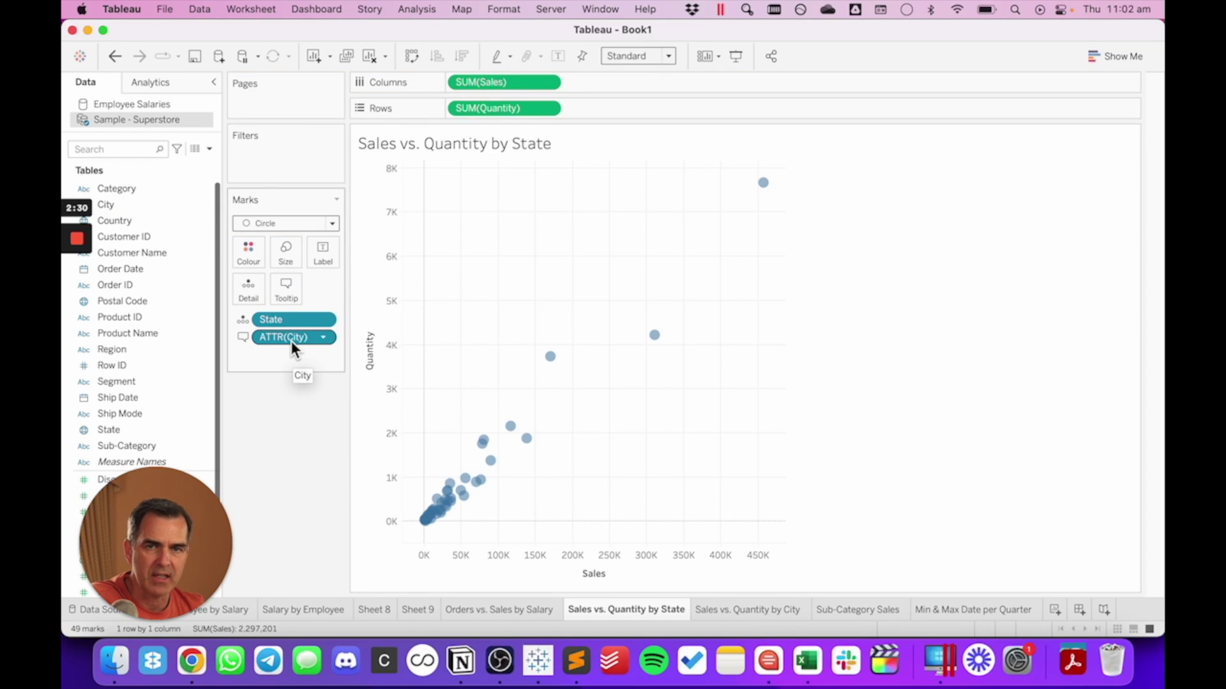
mouse_move(552, 364)
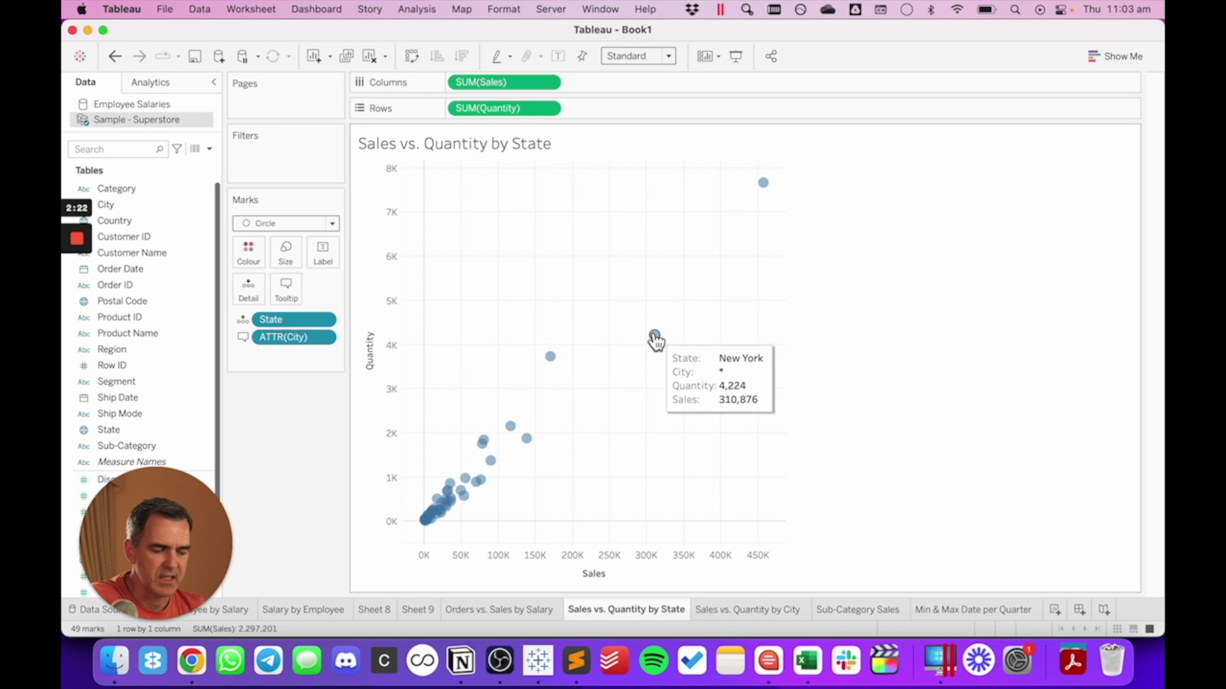
mouse_move(764, 185)
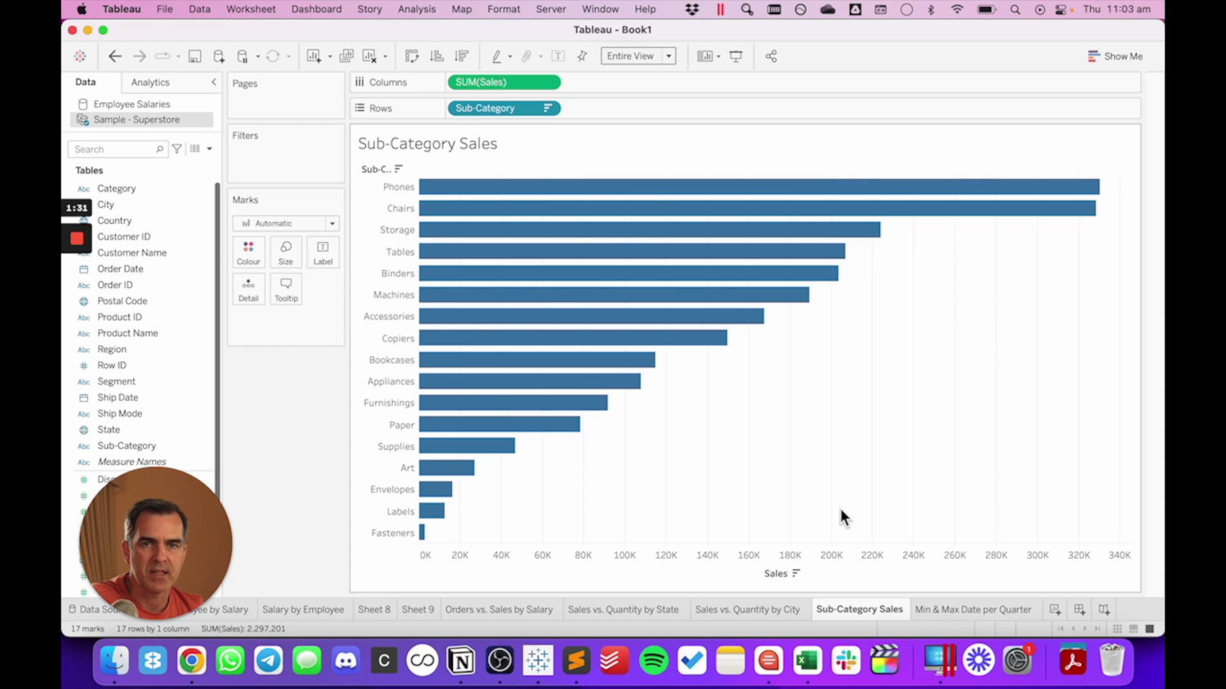
- Colour the sub-category bars by Region, then move Region from Colour to Tooltip
click(110, 350)
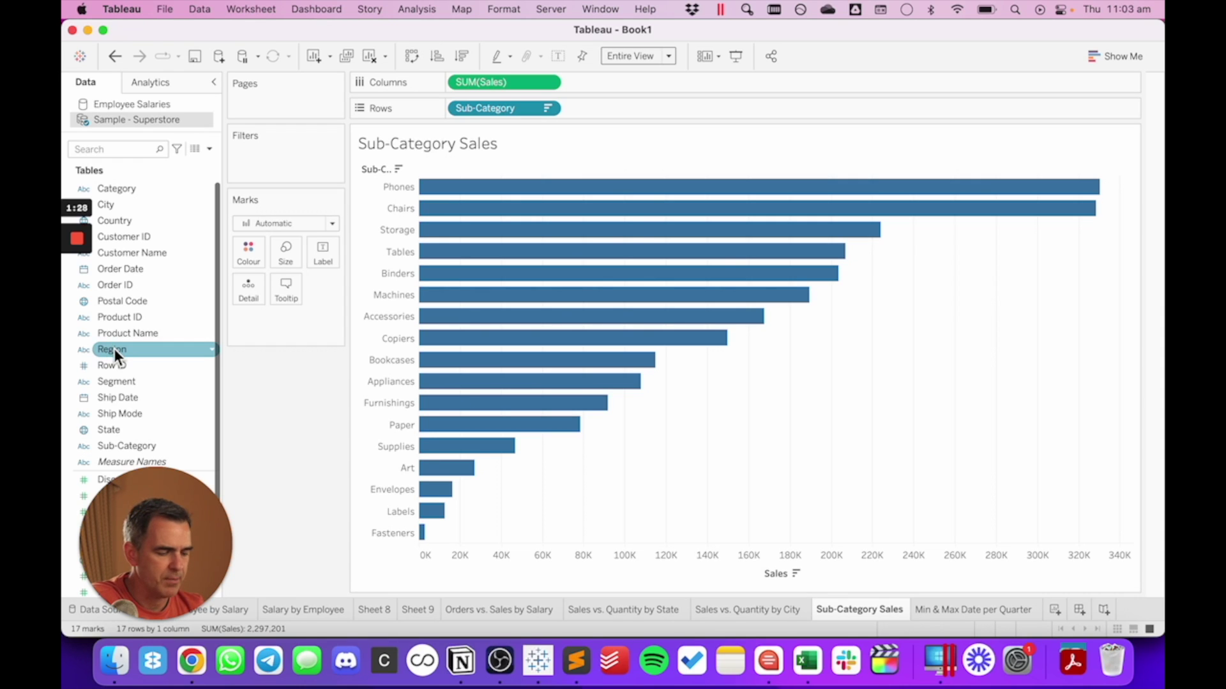
drag(114, 349, 245, 250)
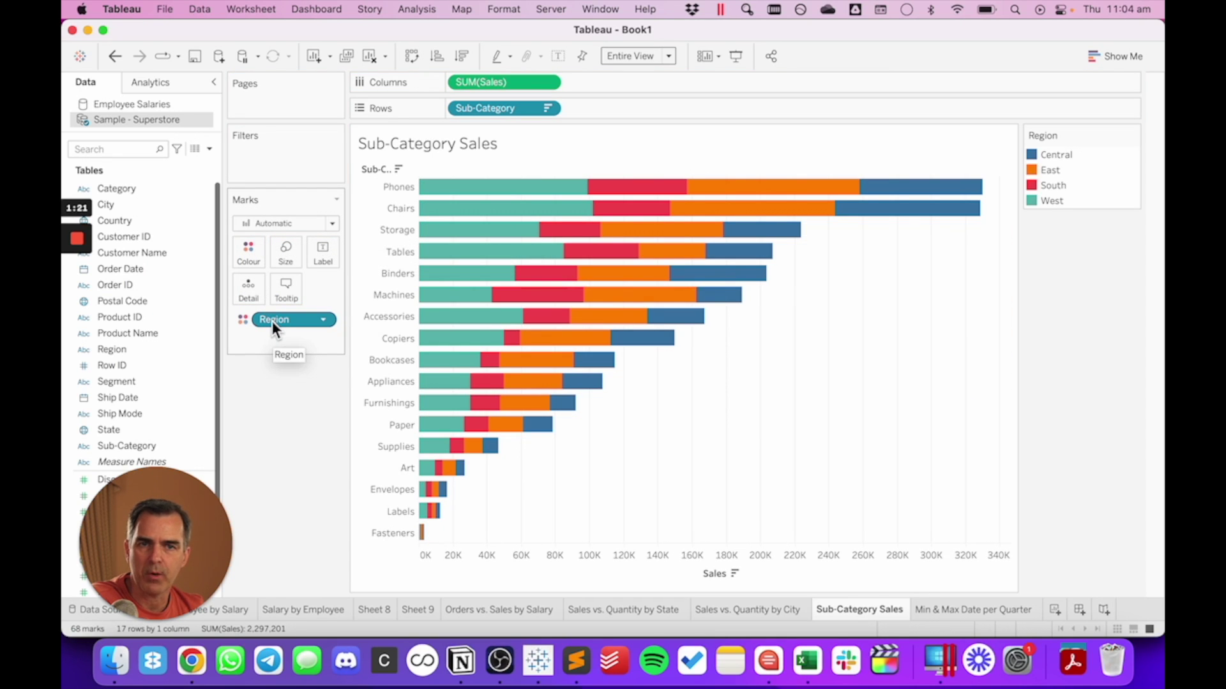
drag(272, 320, 282, 291)
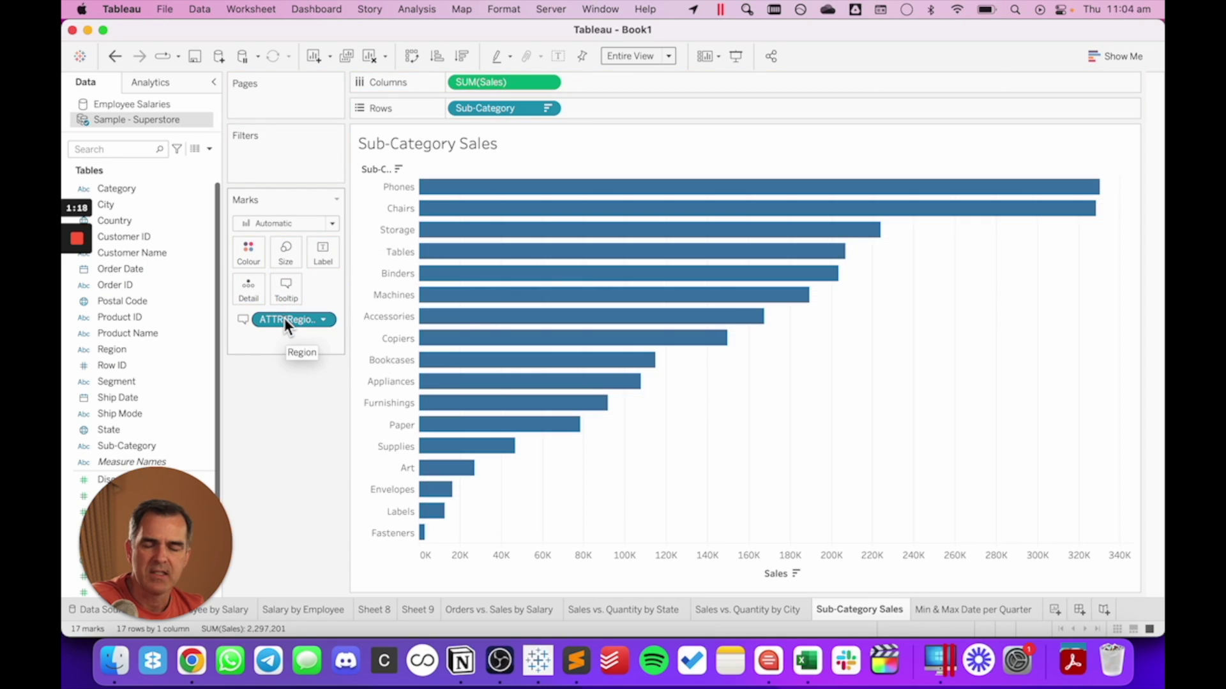
mouse_move(452, 195)
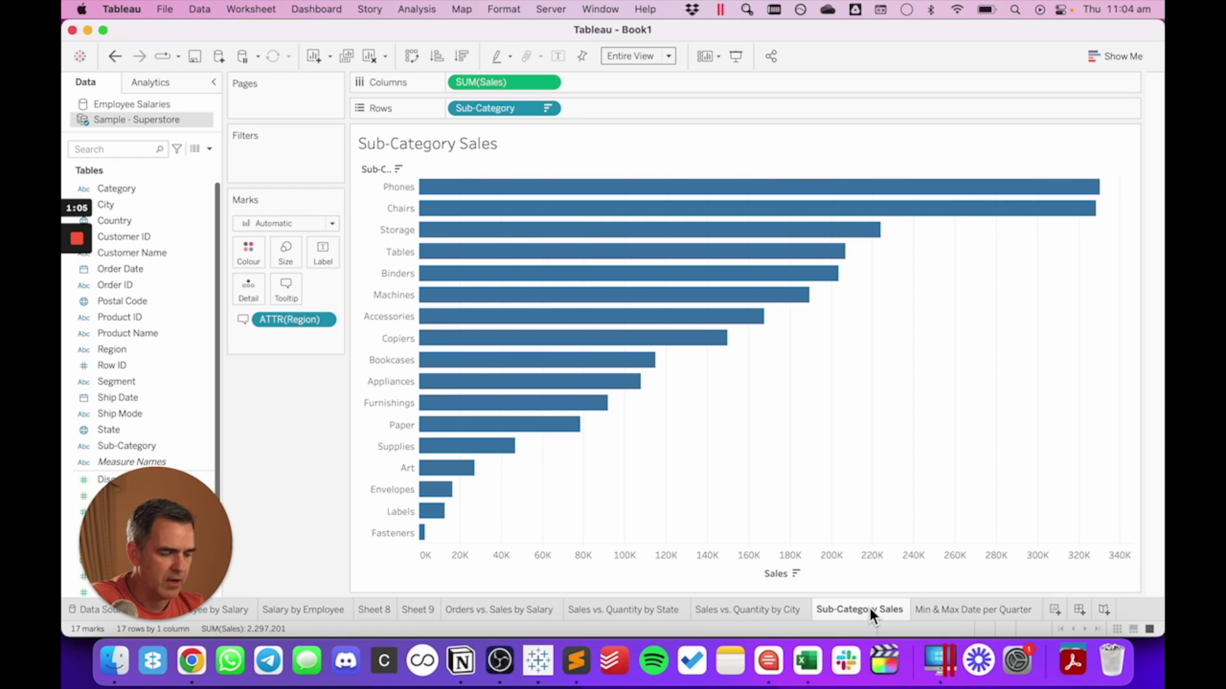
right_click(870, 608)
- Build Sheet 10 with Region on Rows and SUM(Sales) on Columns, sorted descending
click(907, 350)
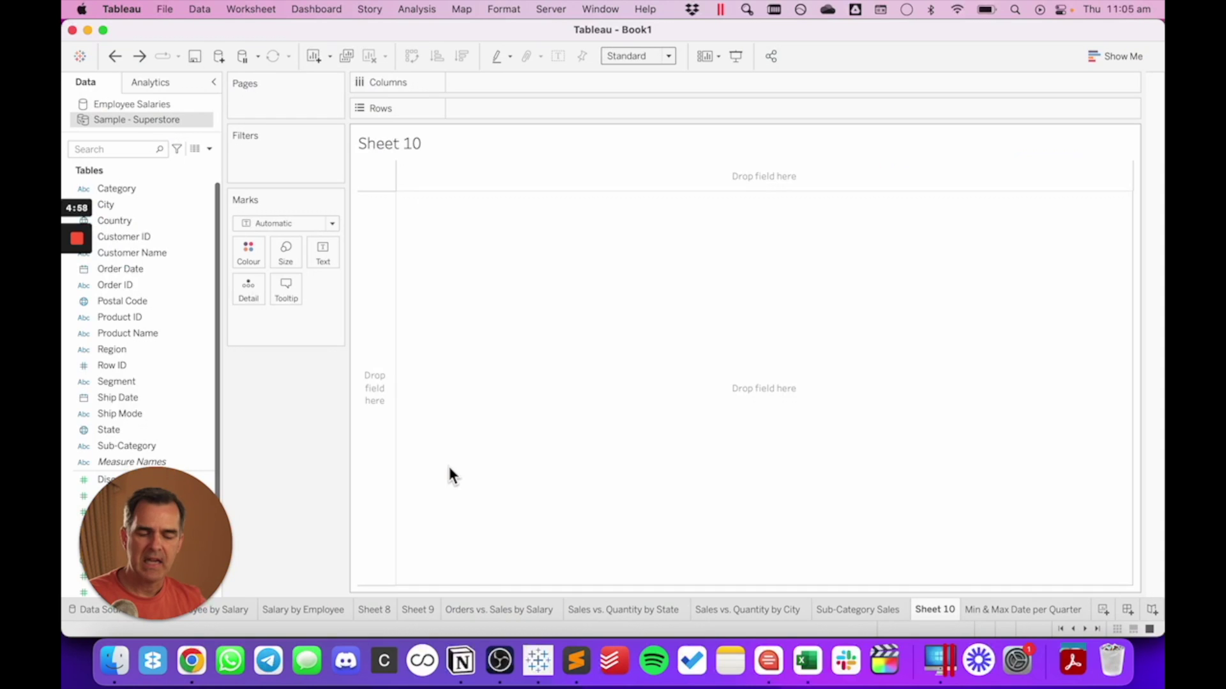
drag(115, 349, 386, 322)
scroll(162, 396, down, 1)
click(122, 149)
text(sale)
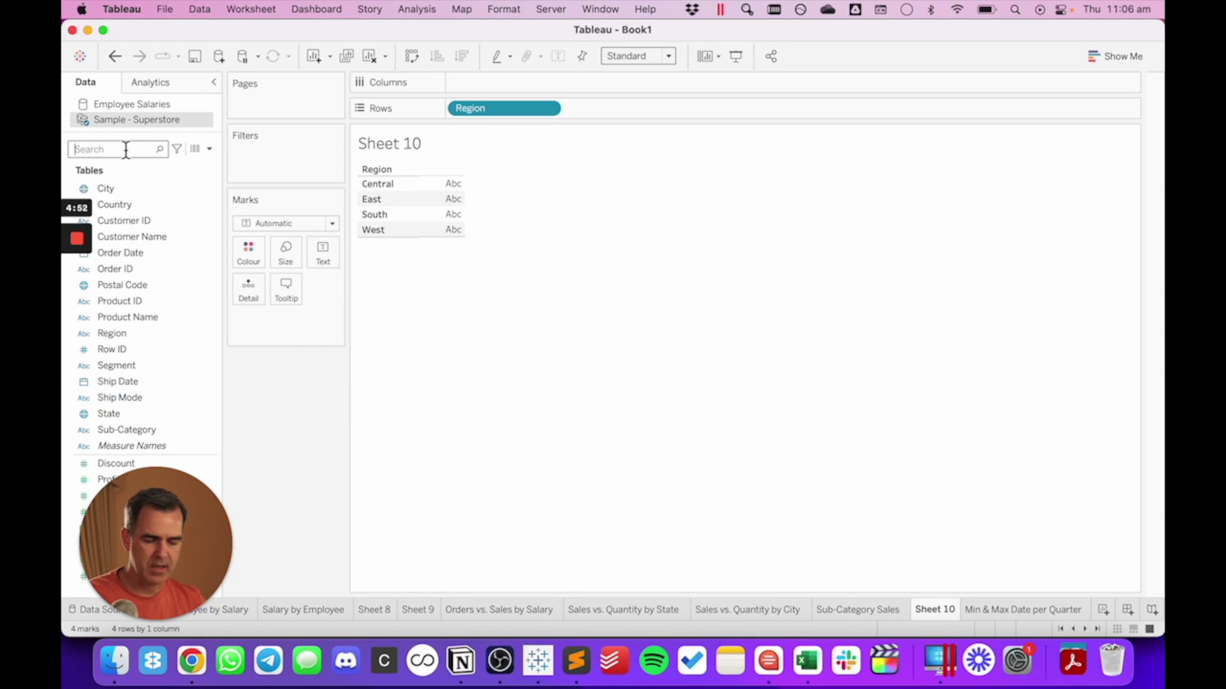
drag(108, 200, 507, 79)
click(461, 56)
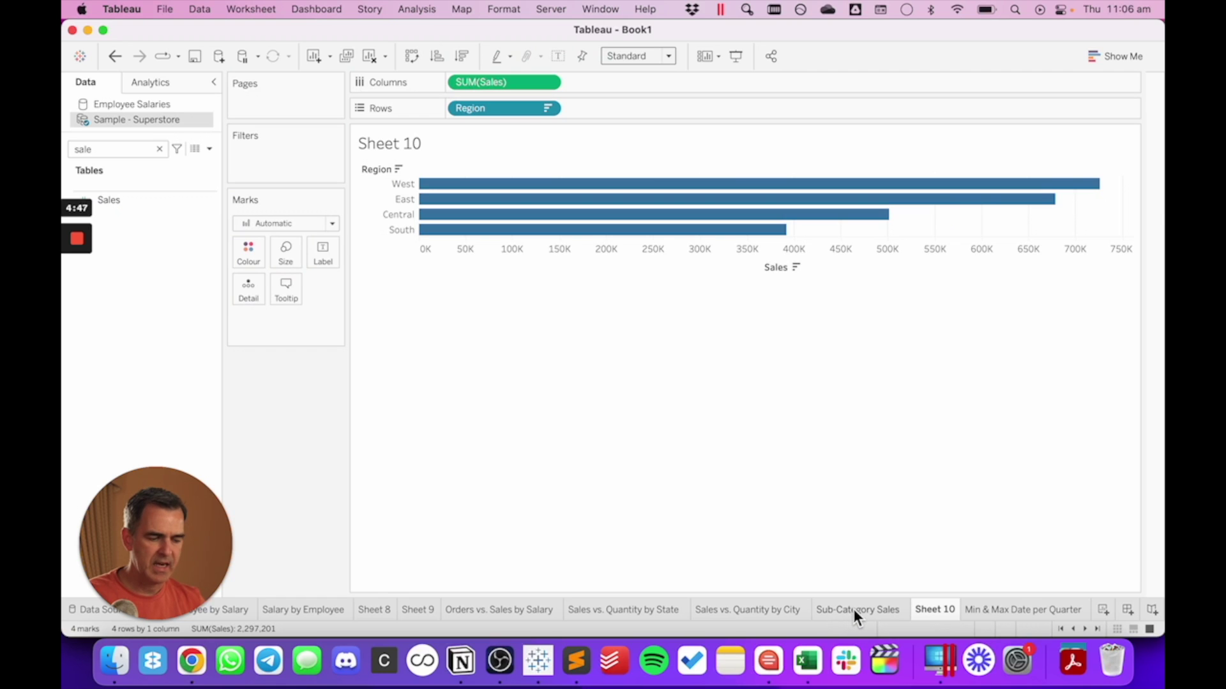
click(853, 609)
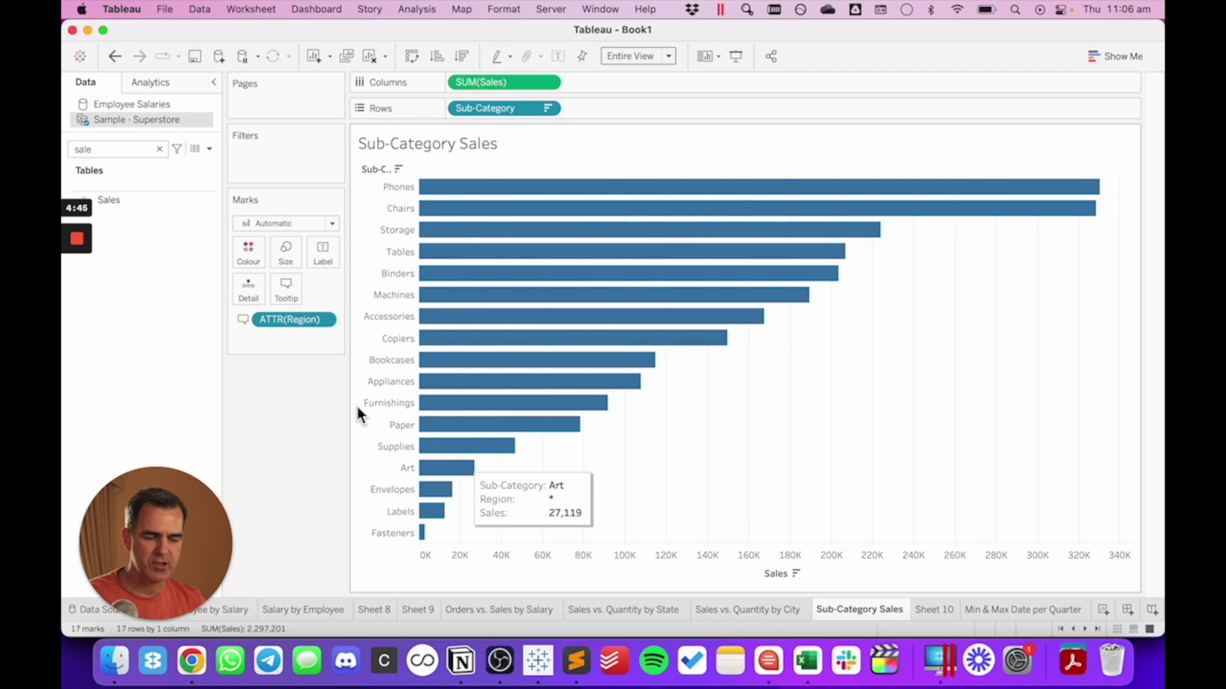
click(324, 319)
- Include ATTR(Region) in the tooltip and embed Sheet 10's region sales chart there
click(327, 437)
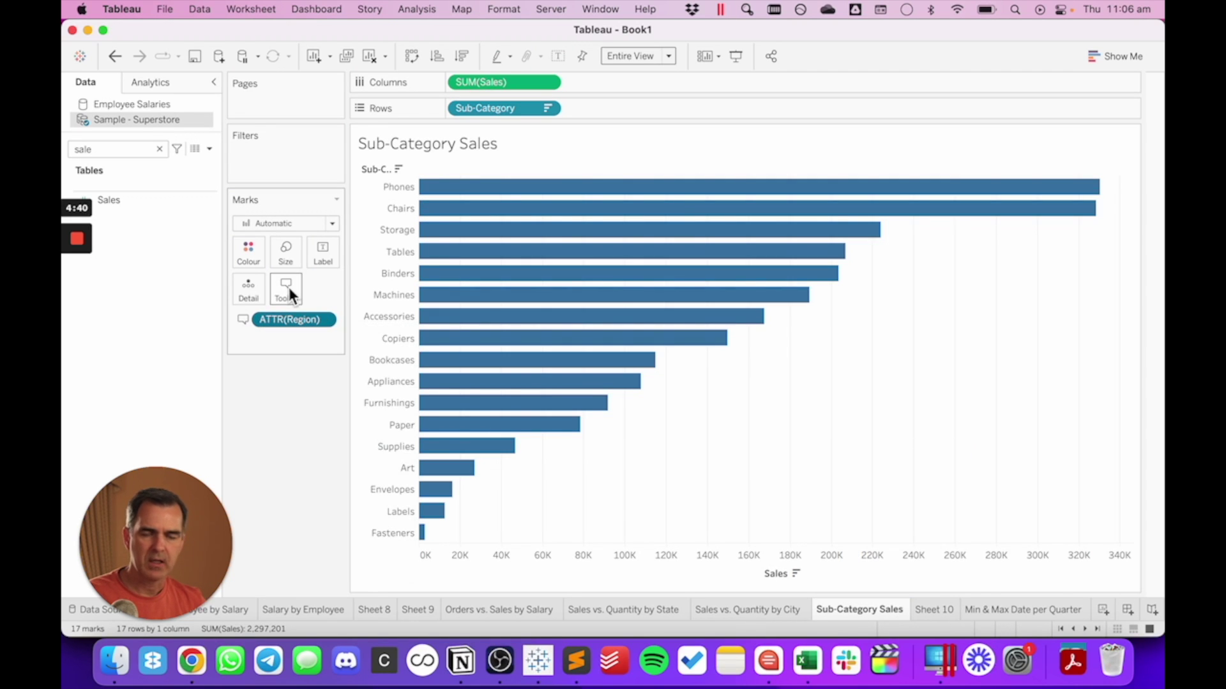
click(287, 288)
click(511, 330)
click(676, 254)
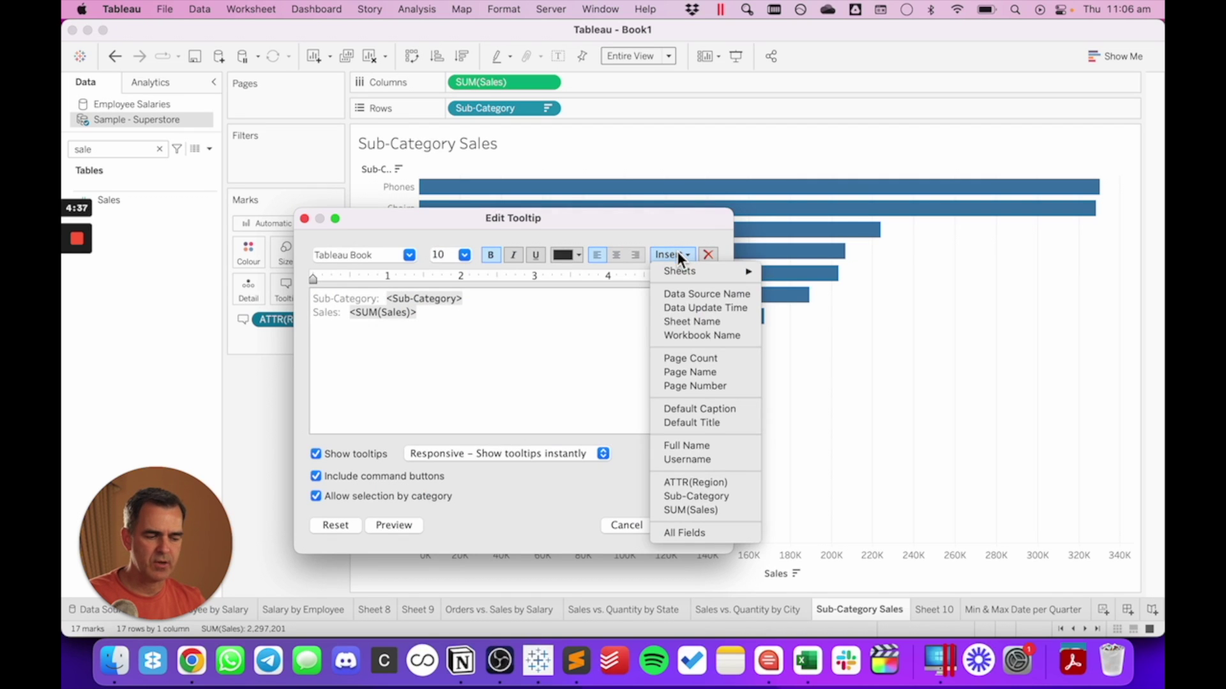
mouse_move(702, 271)
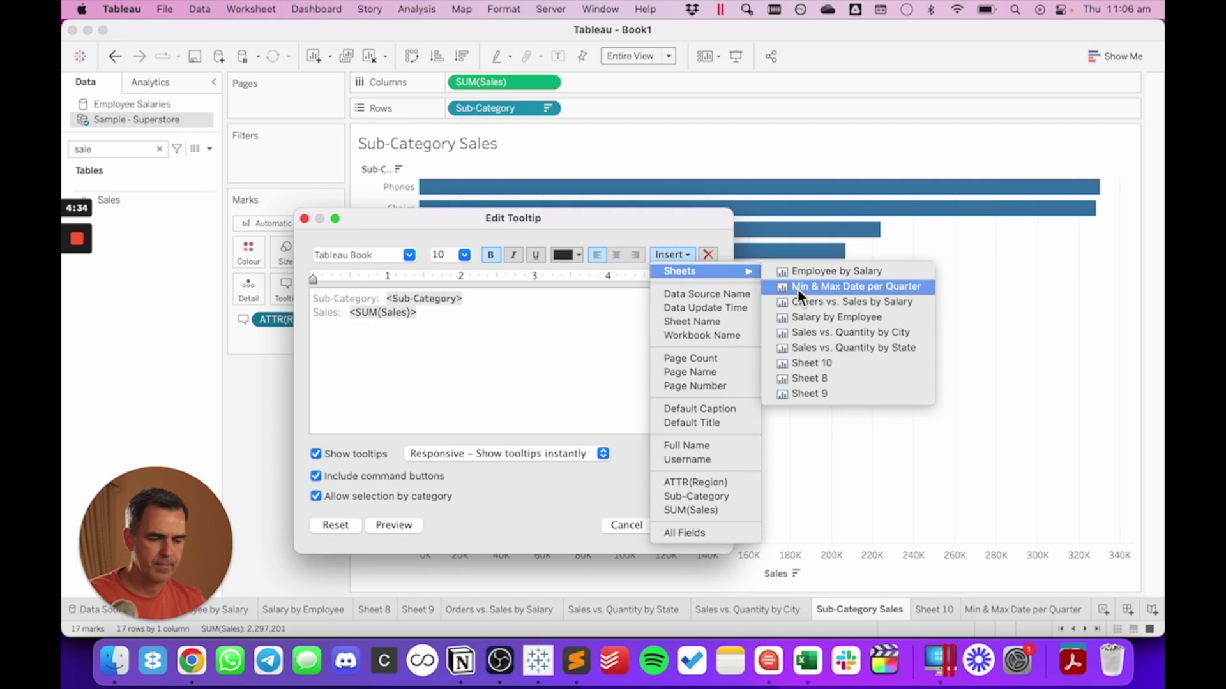
click(799, 364)
key(Return)
mouse_move(527, 187)
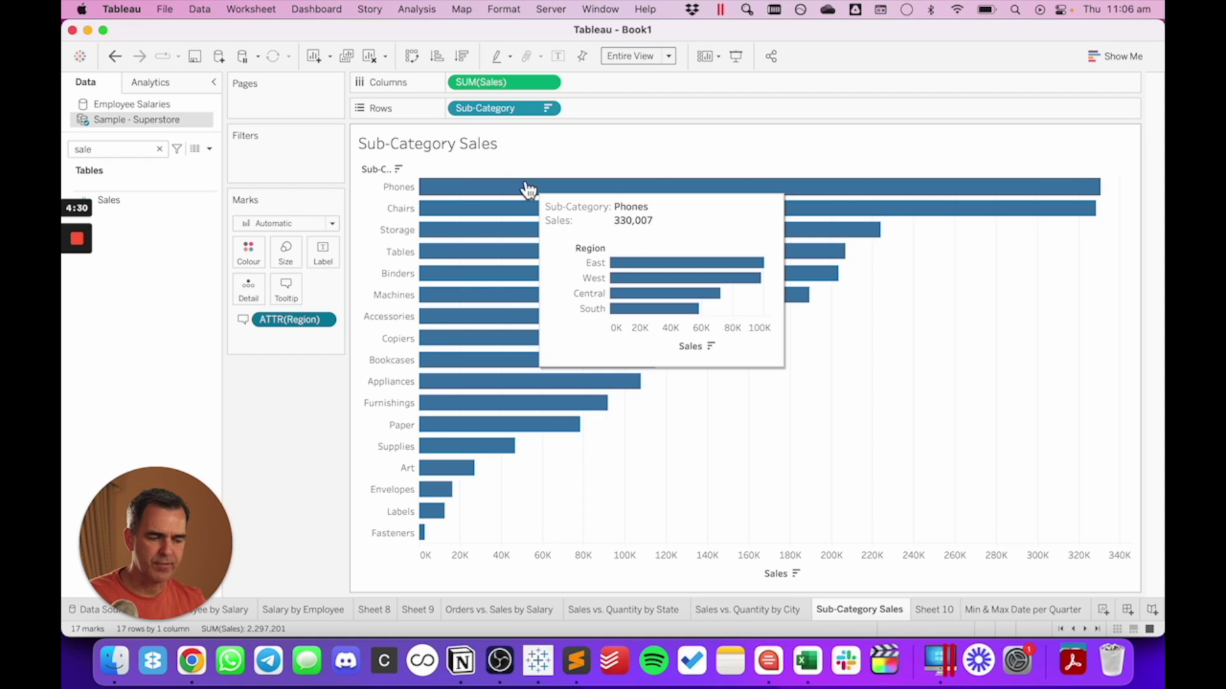
mouse_move(521, 211)
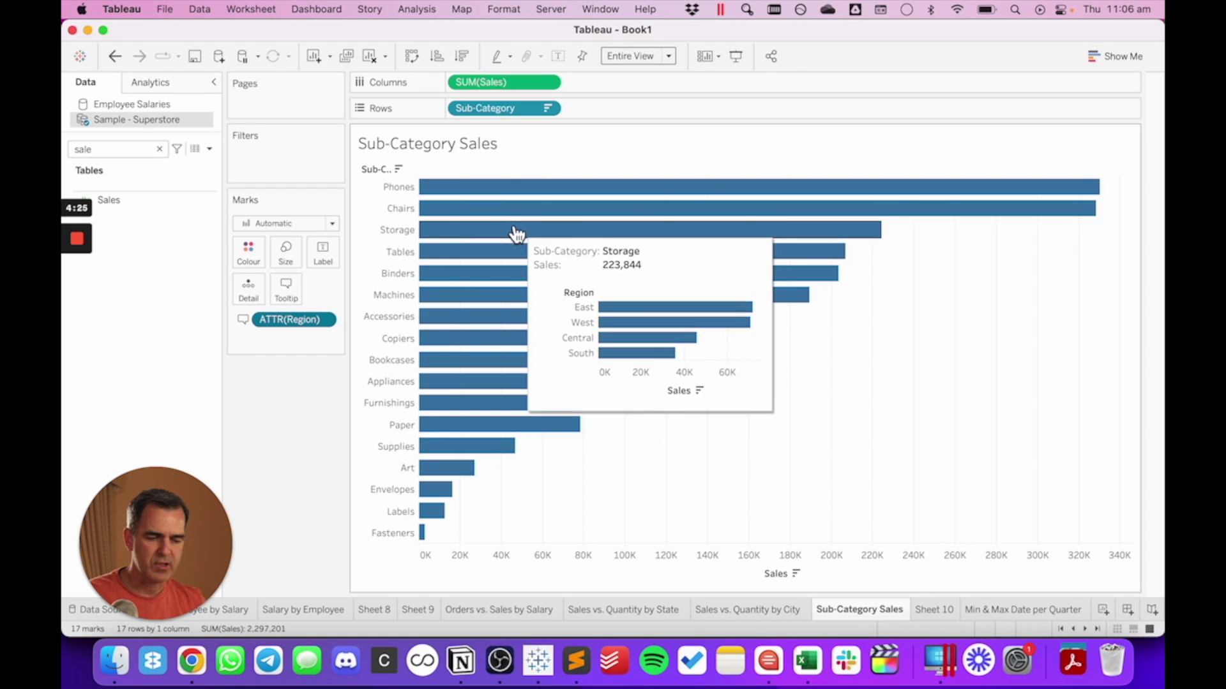
mouse_move(511, 255)
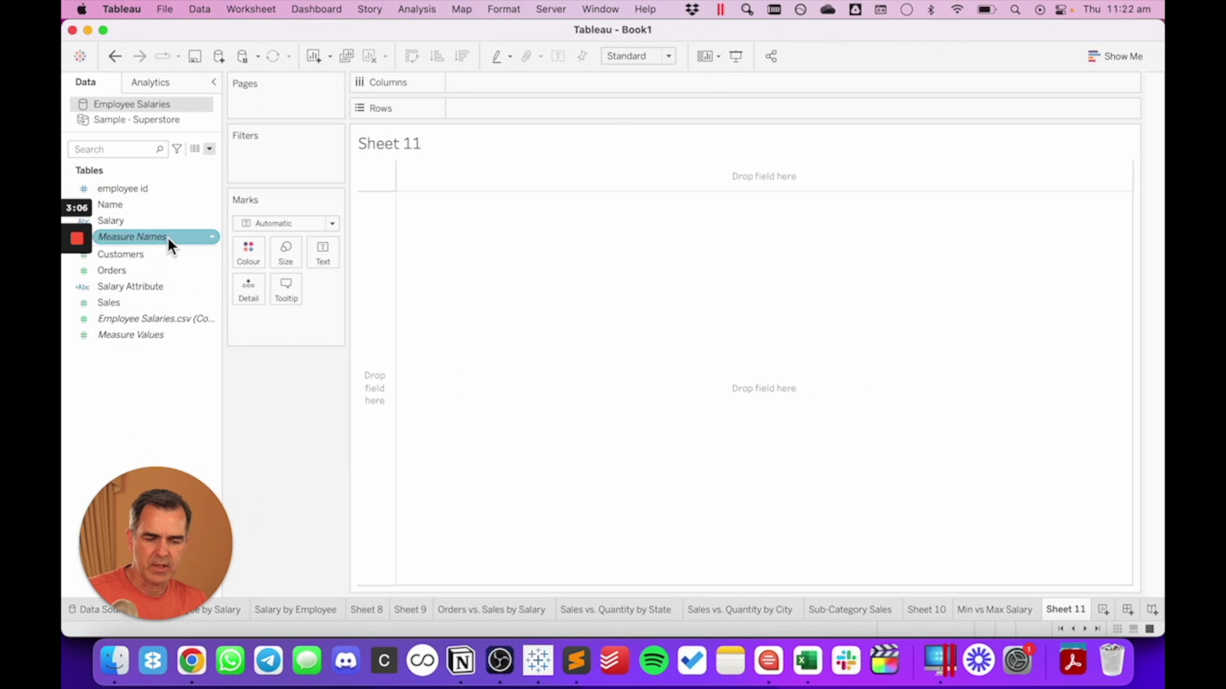
- Put Salary and Name on Rows with SUM(Sales) bars on Columns
drag(110, 220, 475, 108)
drag(109, 204, 583, 112)
drag(108, 303, 511, 83)
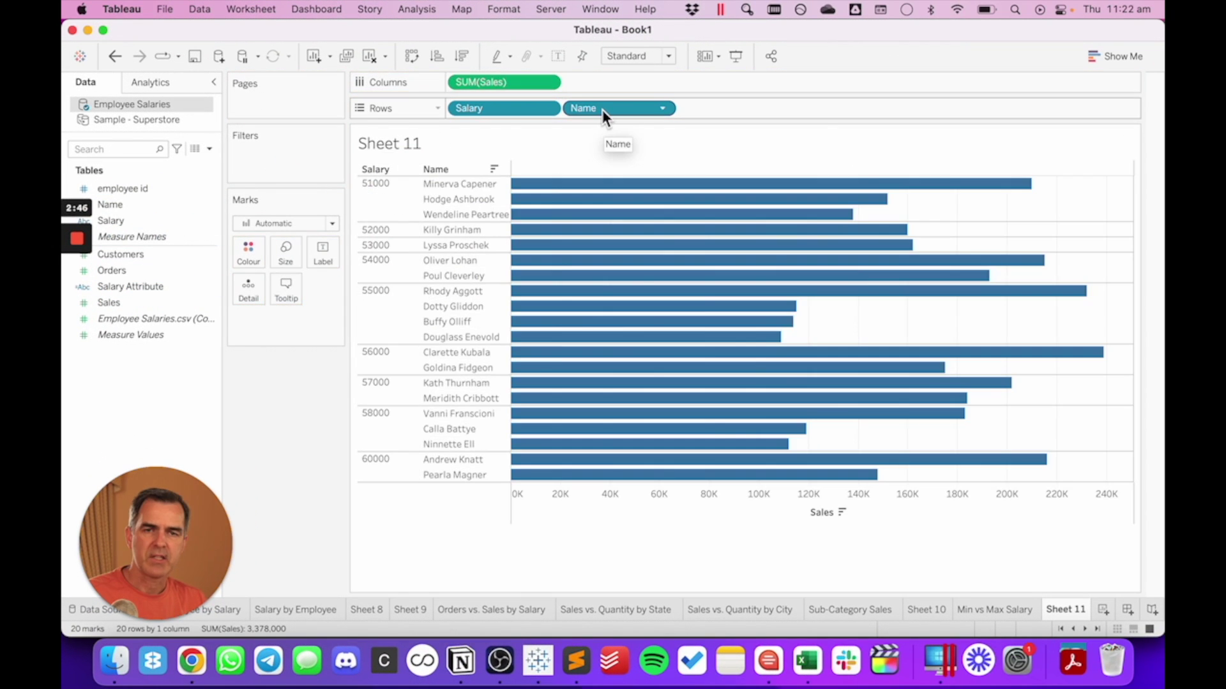
- Add two copies of Name to Rows, aggregated as MIN(Name) and MAX(Name)
drag(603, 110, 774, 106)
click(665, 106)
mouse_move(678, 328)
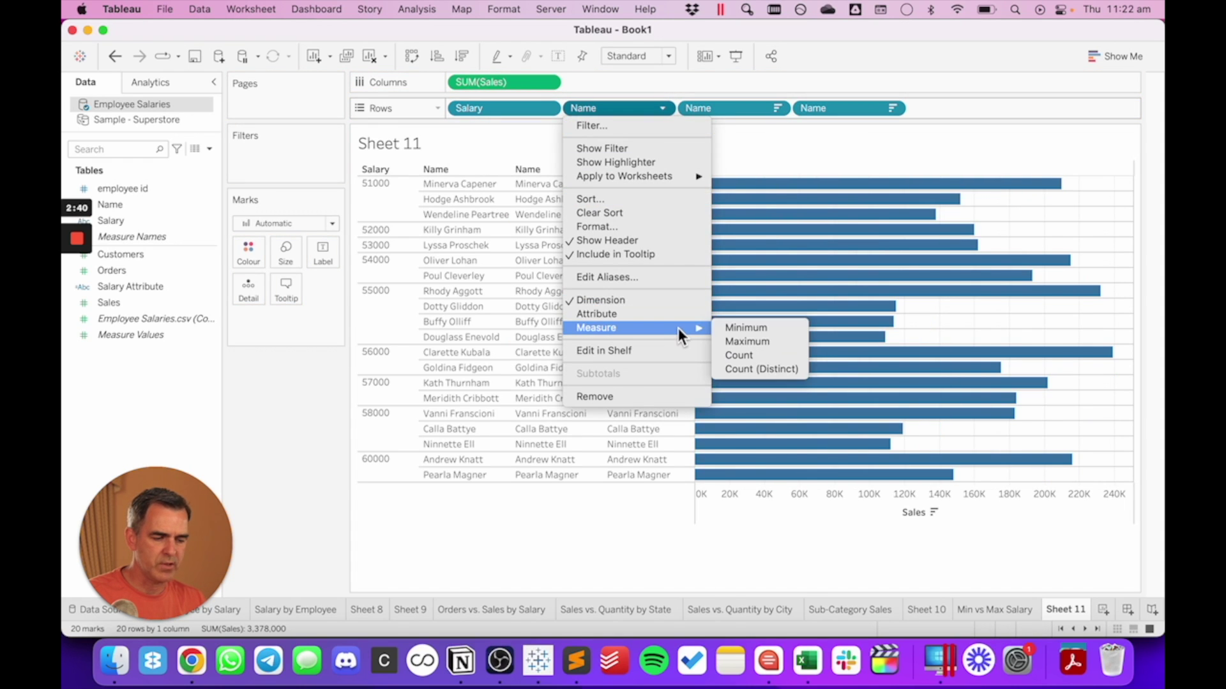
click(745, 330)
click(779, 109)
mouse_move(788, 324)
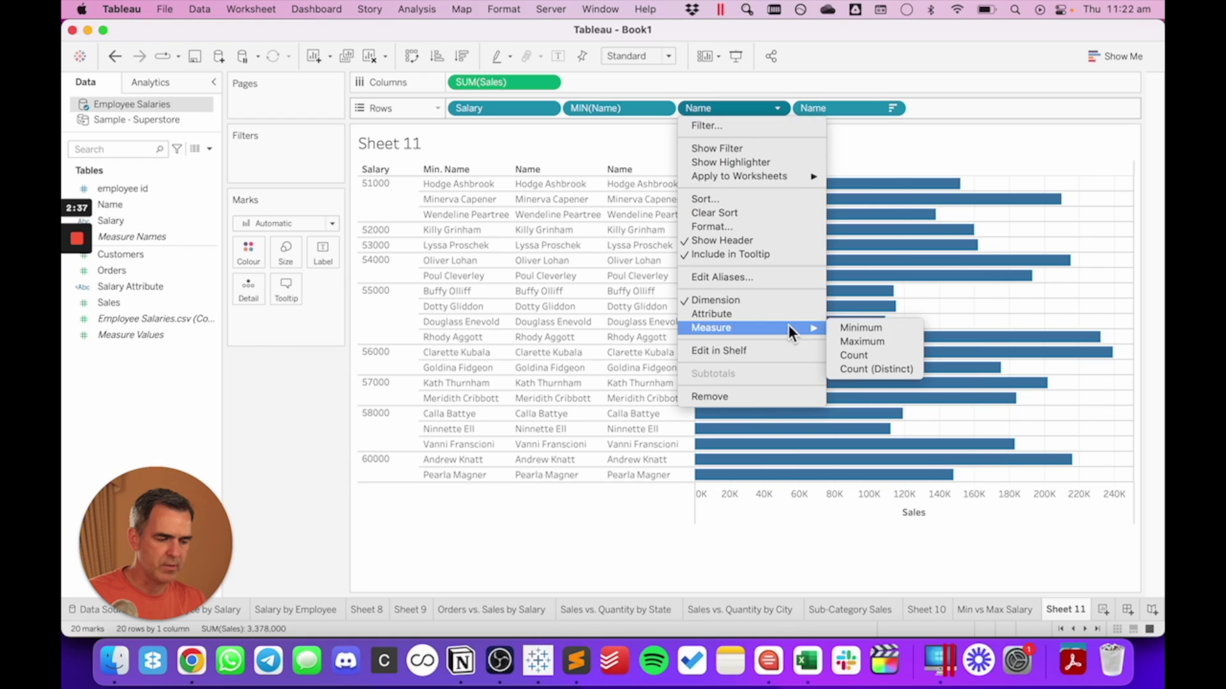
click(856, 343)
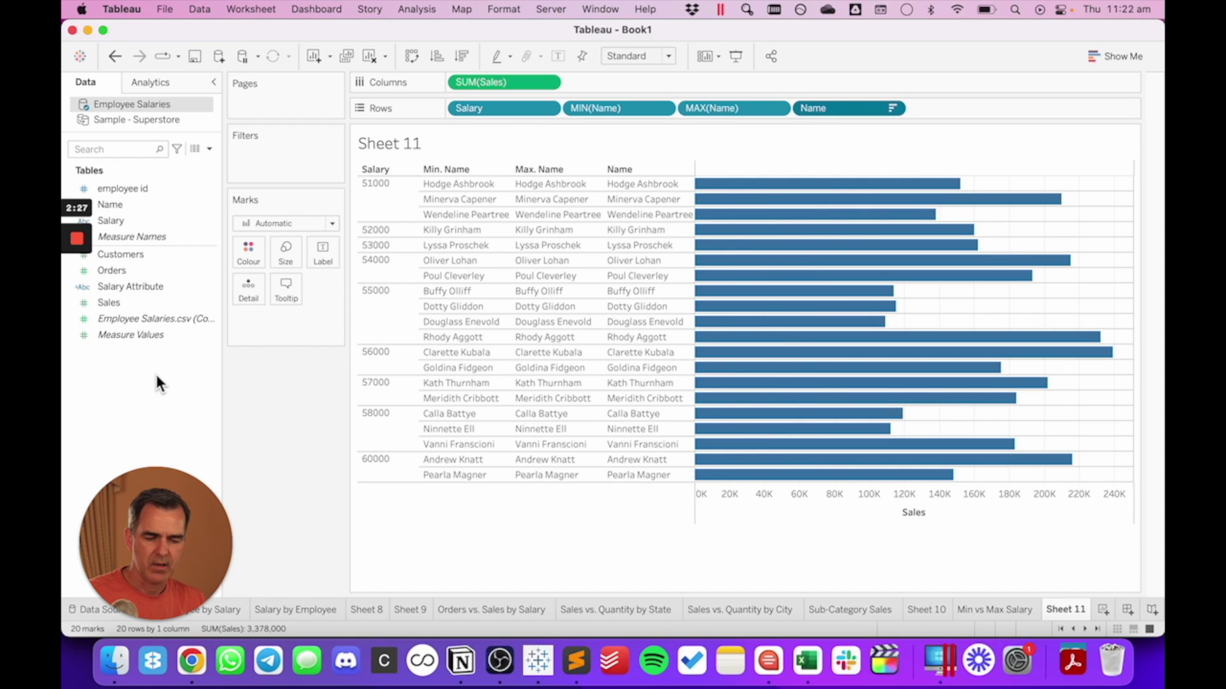
click(209, 149)
- Start a Name Attribute calculated field with the condition IF MIN([Name]) = MAX([Name])
click(196, 164)
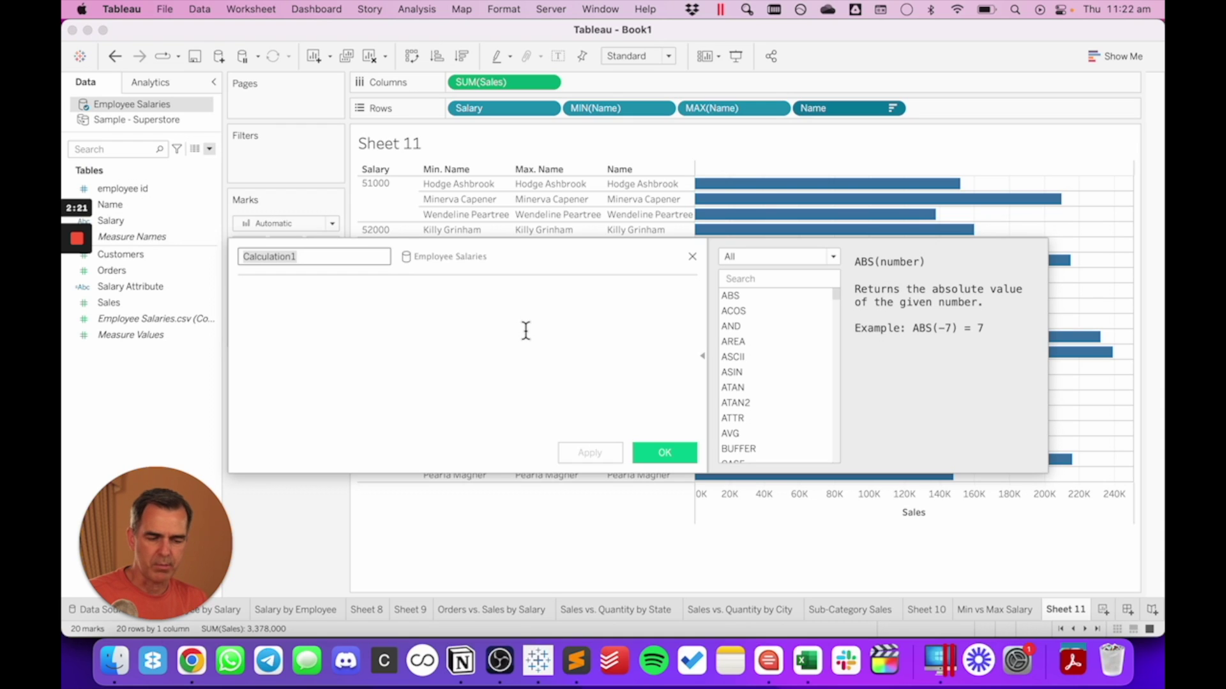
text(Name Attribute)
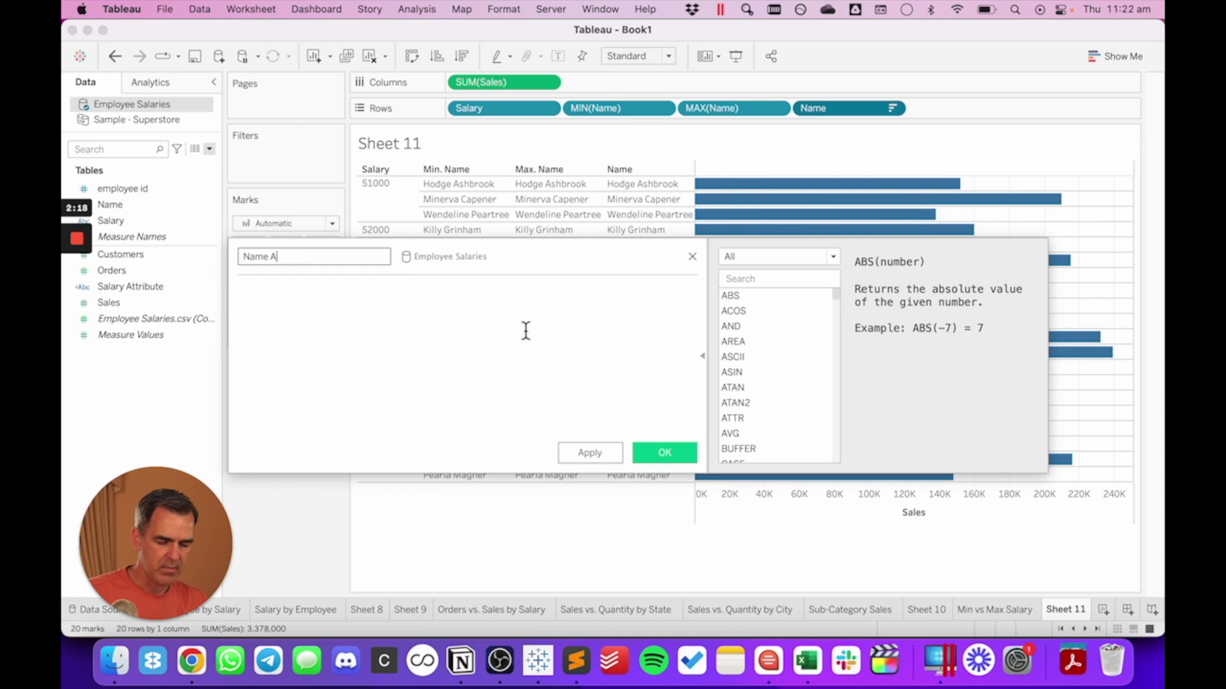
click(525, 331)
text(IF)
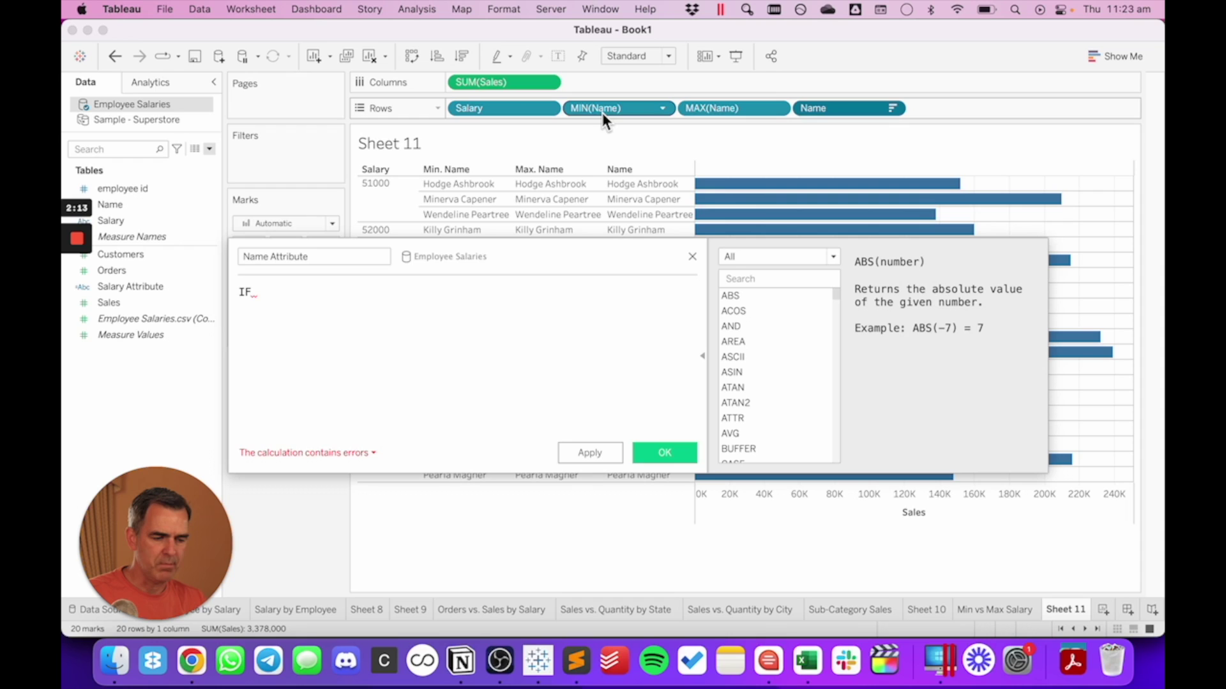
drag(603, 112, 505, 333)
text(=)
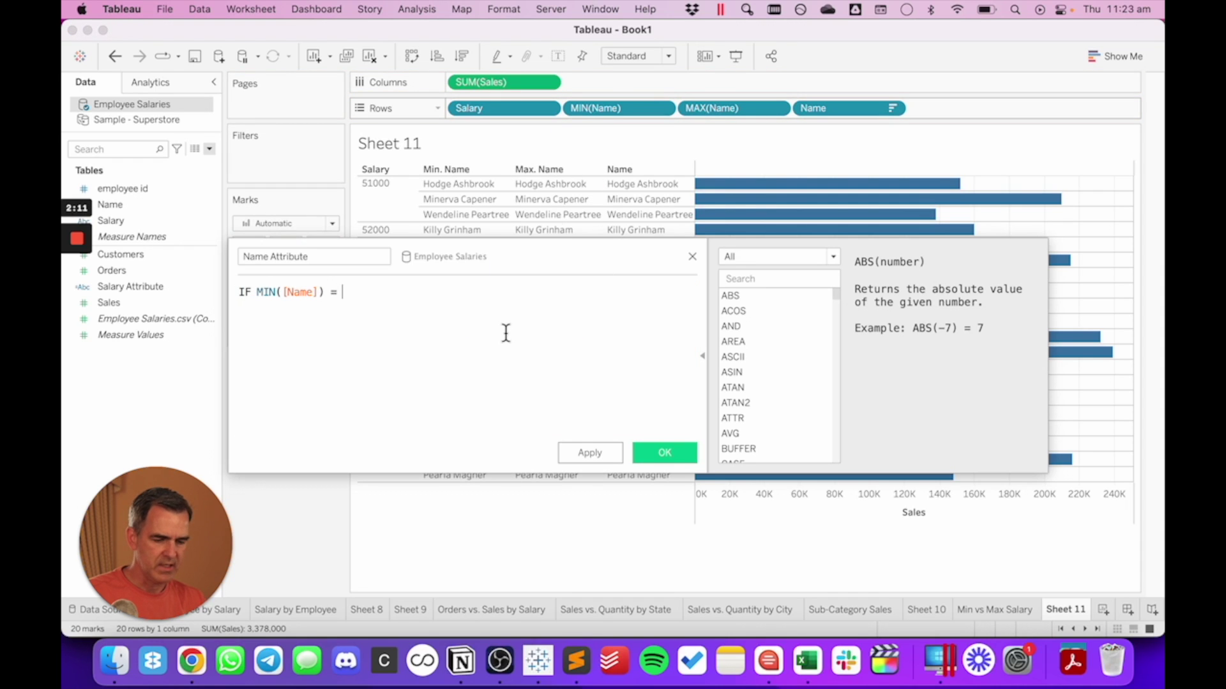
drag(722, 102, 553, 313)
- Finish the formula with THEN MIN([Name]) ELSE "*" END, save, and add it to Rows
key(Return)
text(THEN)
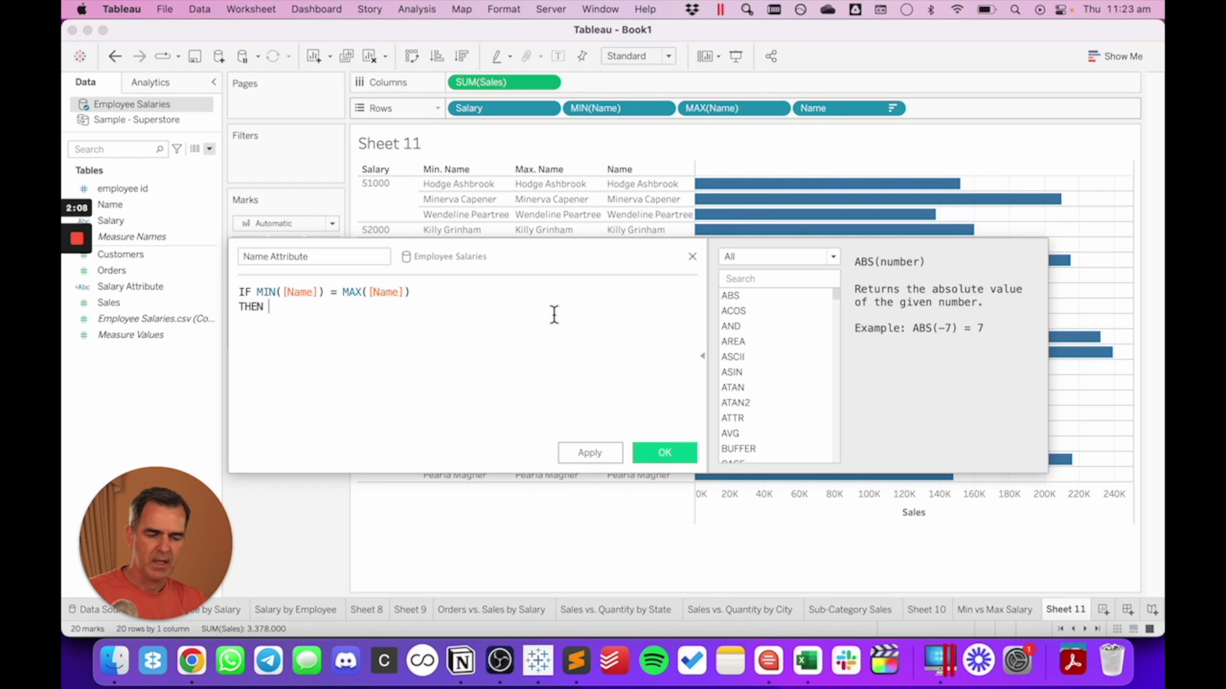
drag(618, 114, 508, 342)
key(Return)
text(ELSE "*")
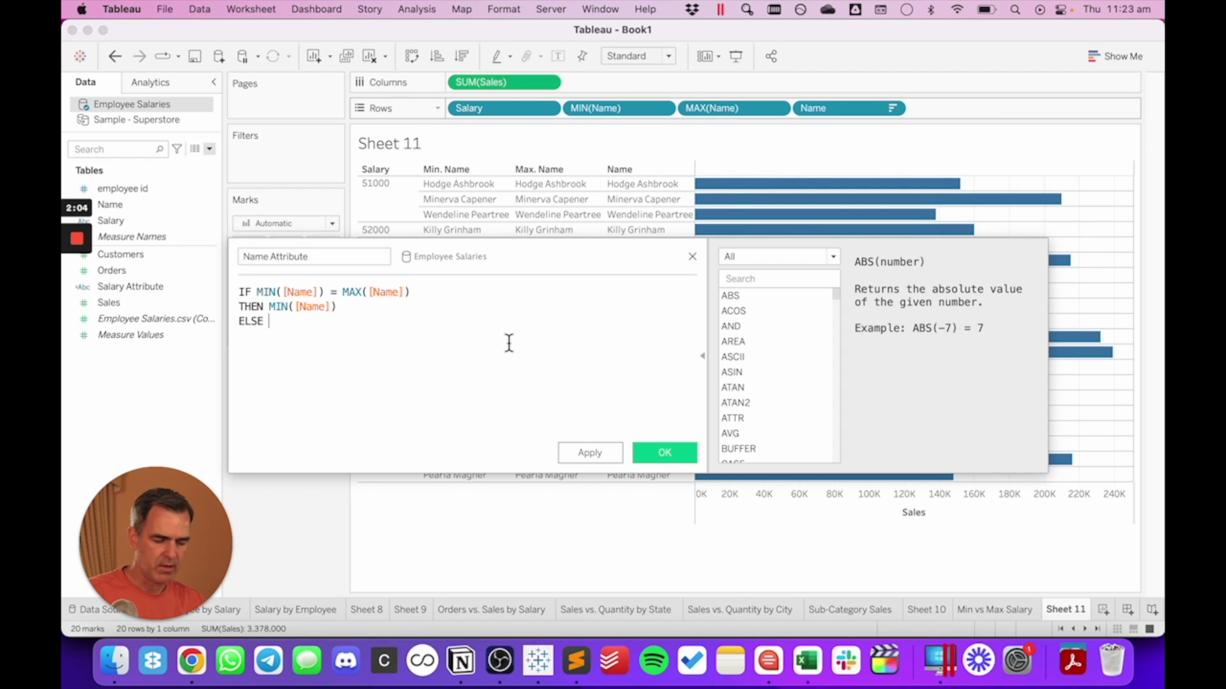
key(Return)
text(END)
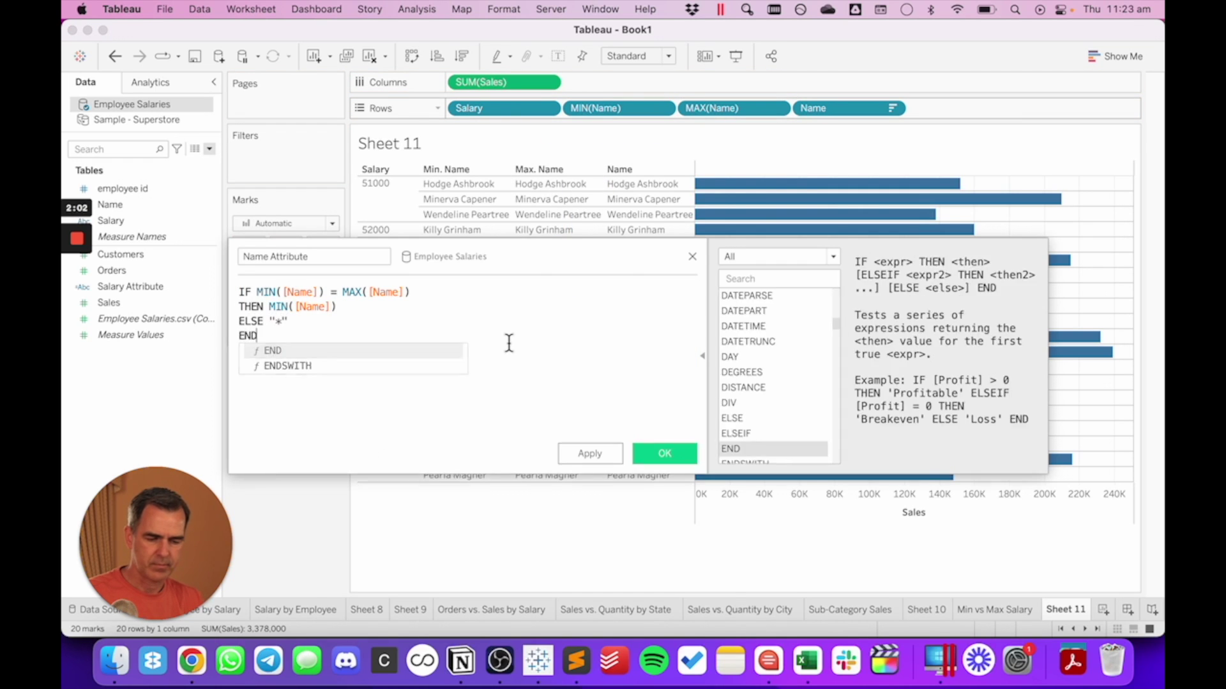
click(664, 453)
drag(140, 272, 955, 115)
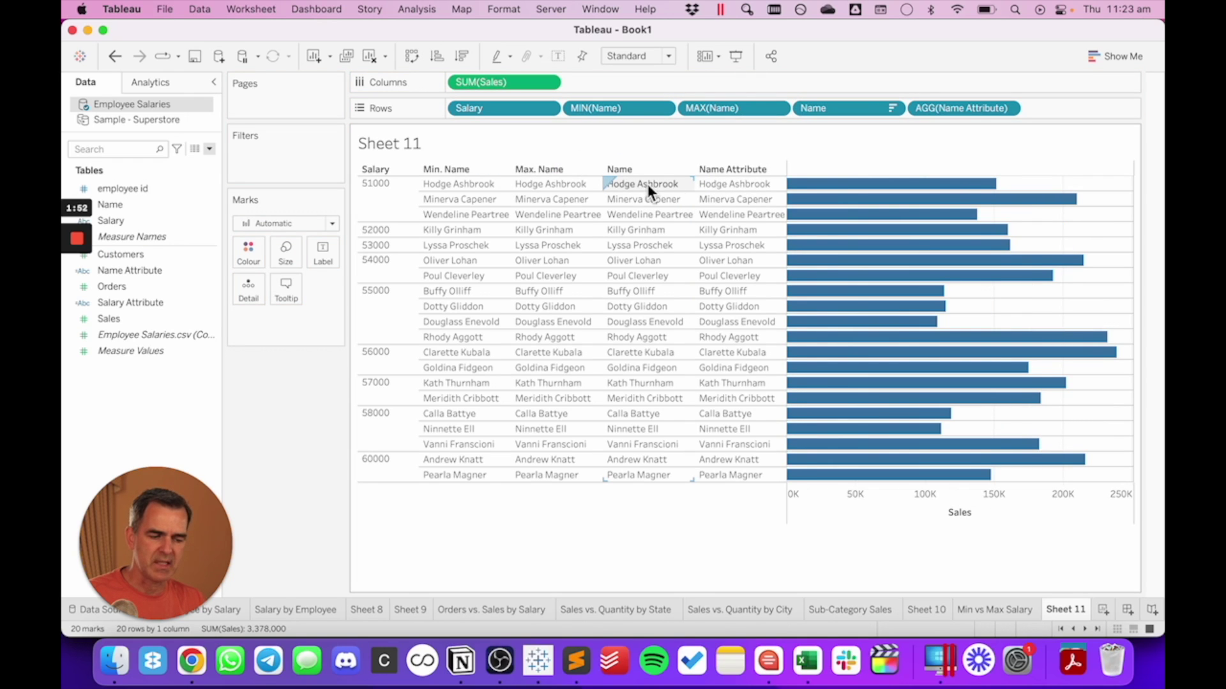
- Remove the Name field from the Rows shelf so rows group by salary
click(379, 196)
click(812, 112)
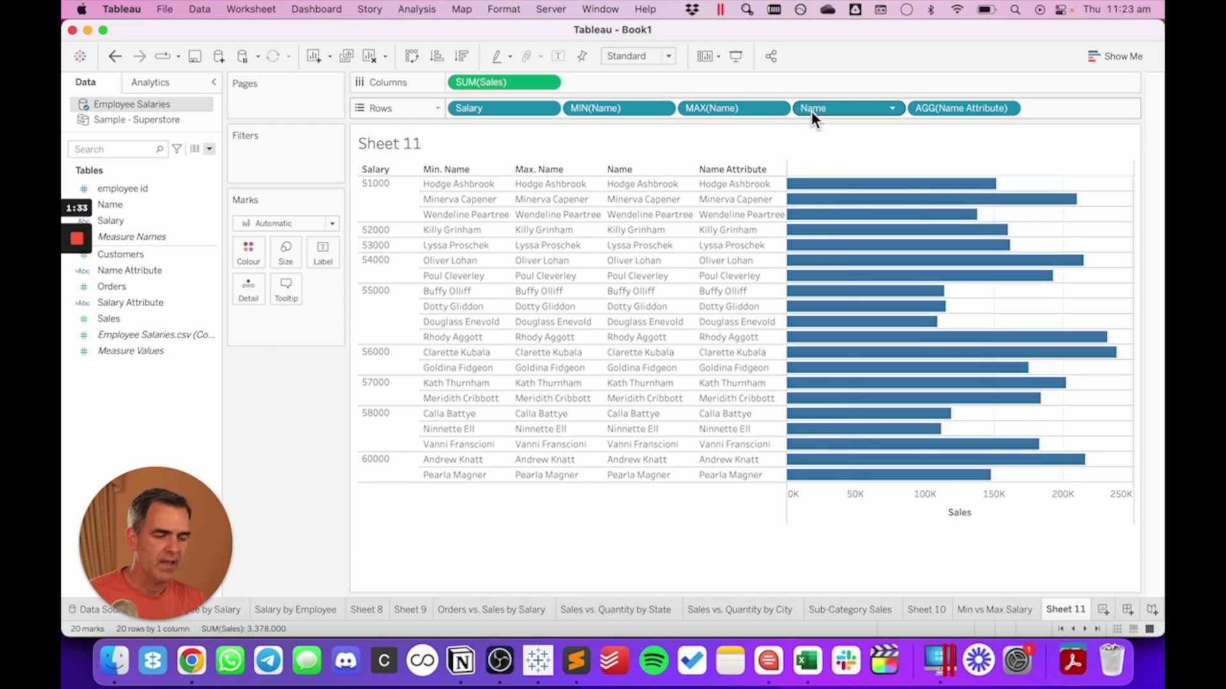
drag(817, 109, 735, 45)
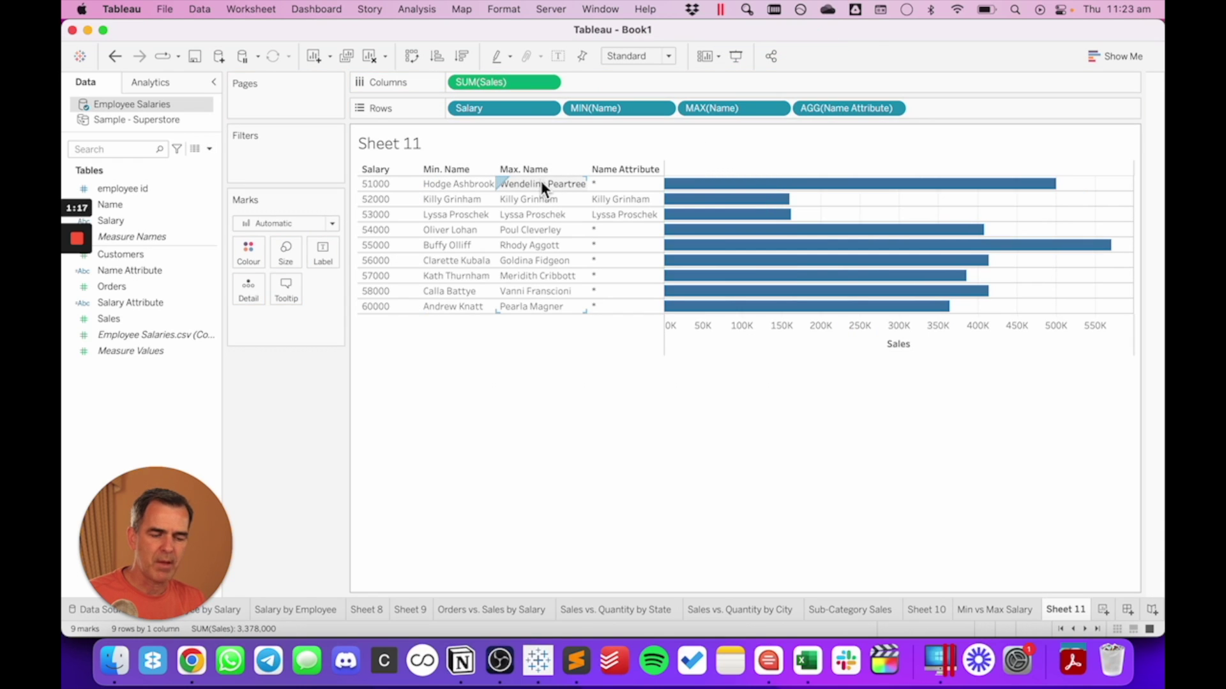
- Compare Min. Name, Max. Name and the Name Attribute asterisk for the 51000 and 52000 salary rows
click(393, 182)
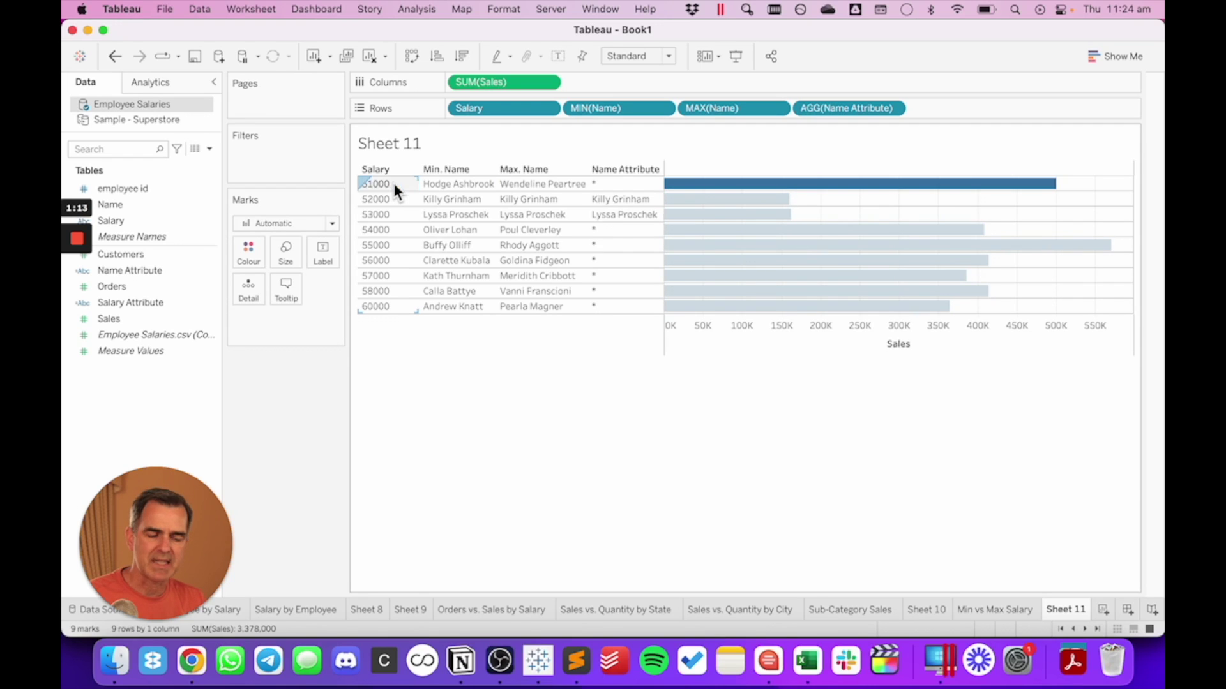
click(540, 184)
click(603, 183)
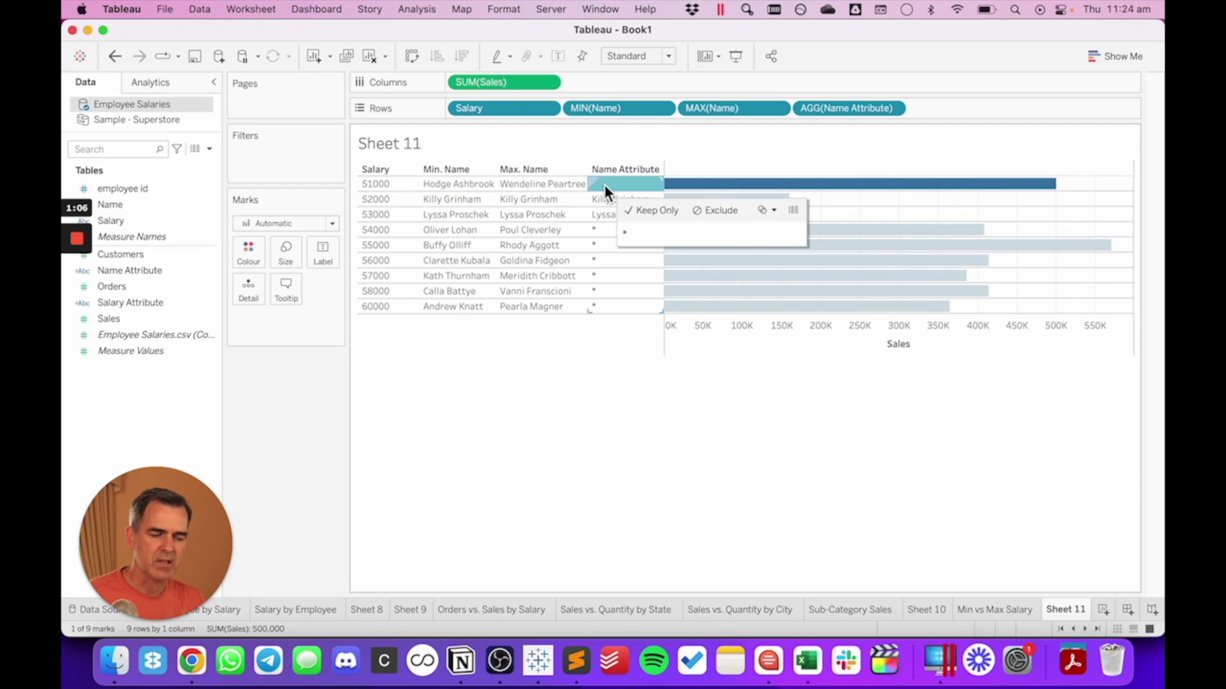
click(466, 202)
click(523, 199)
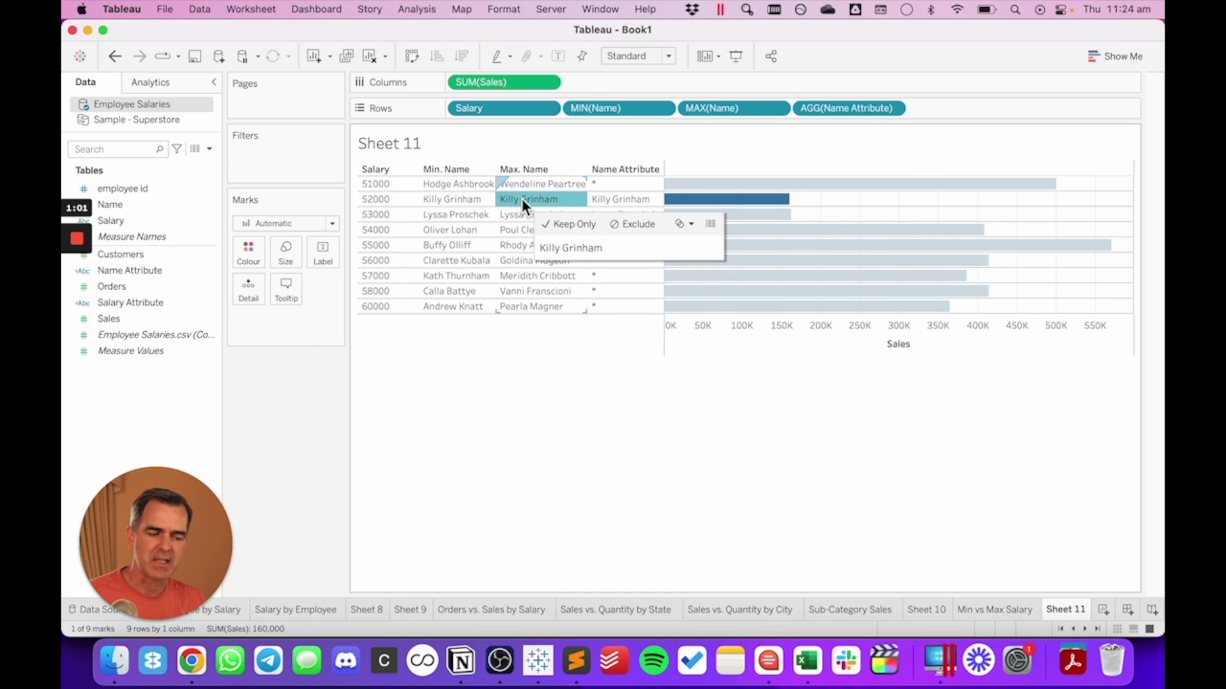
click(608, 198)
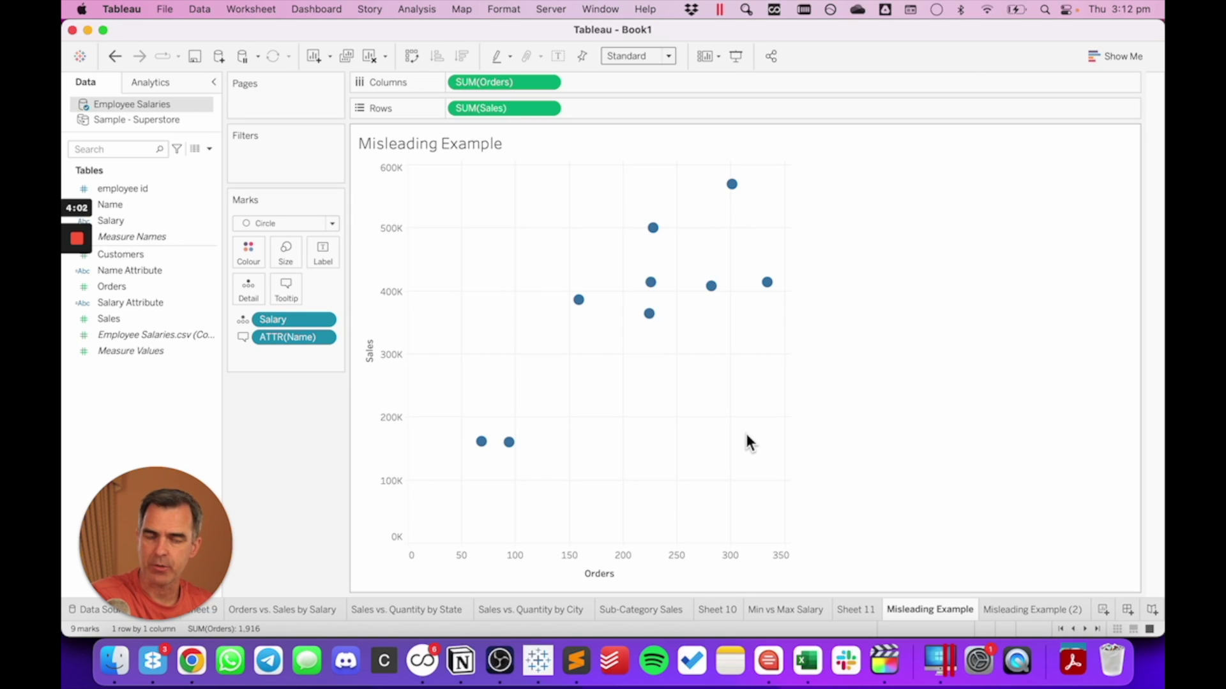
mouse_move(579, 309)
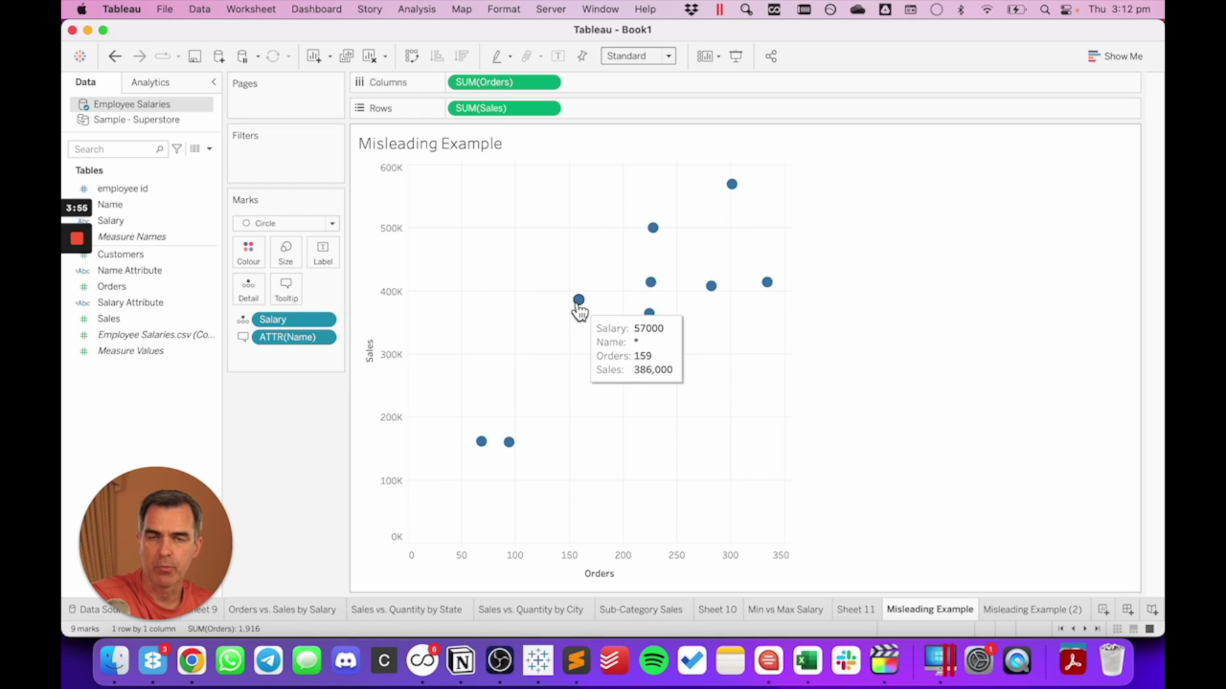
mouse_move(511, 451)
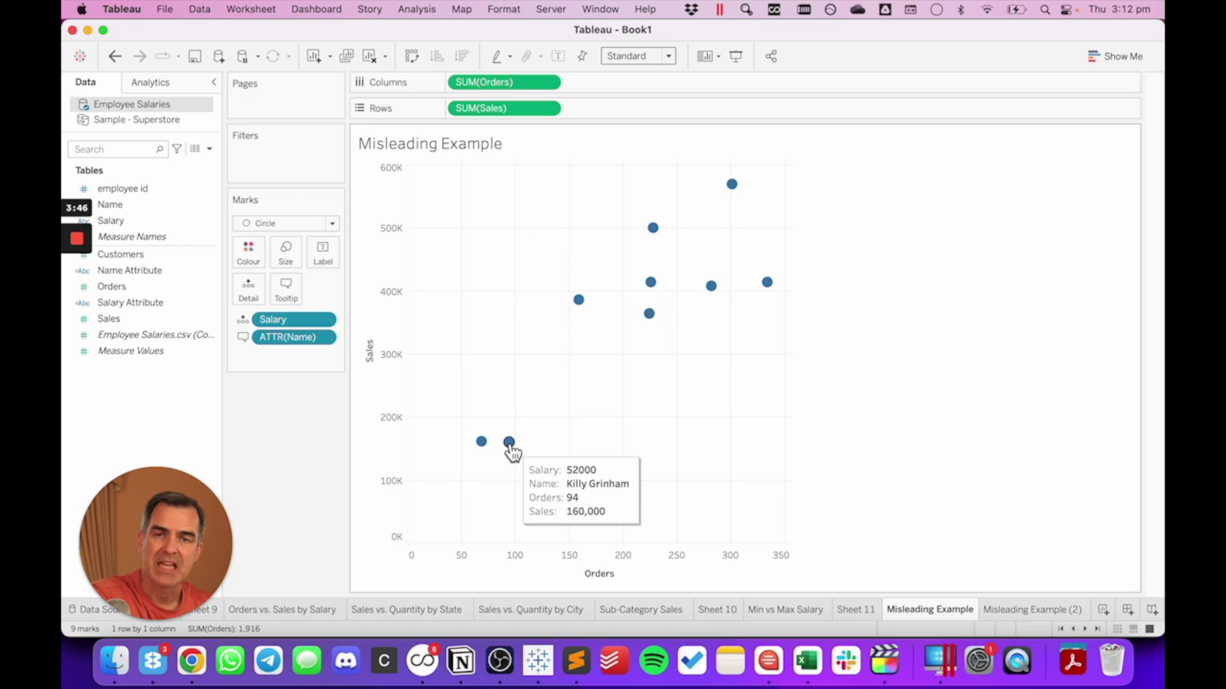
click(325, 338)
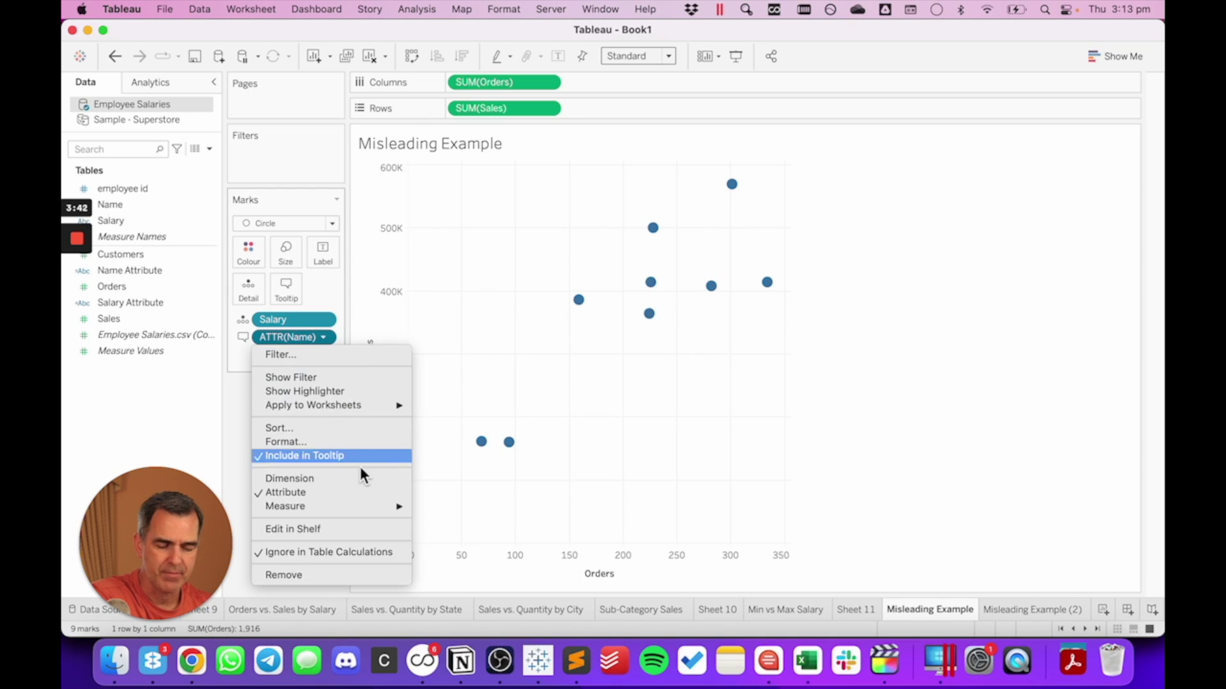
mouse_move(375, 506)
click(442, 505)
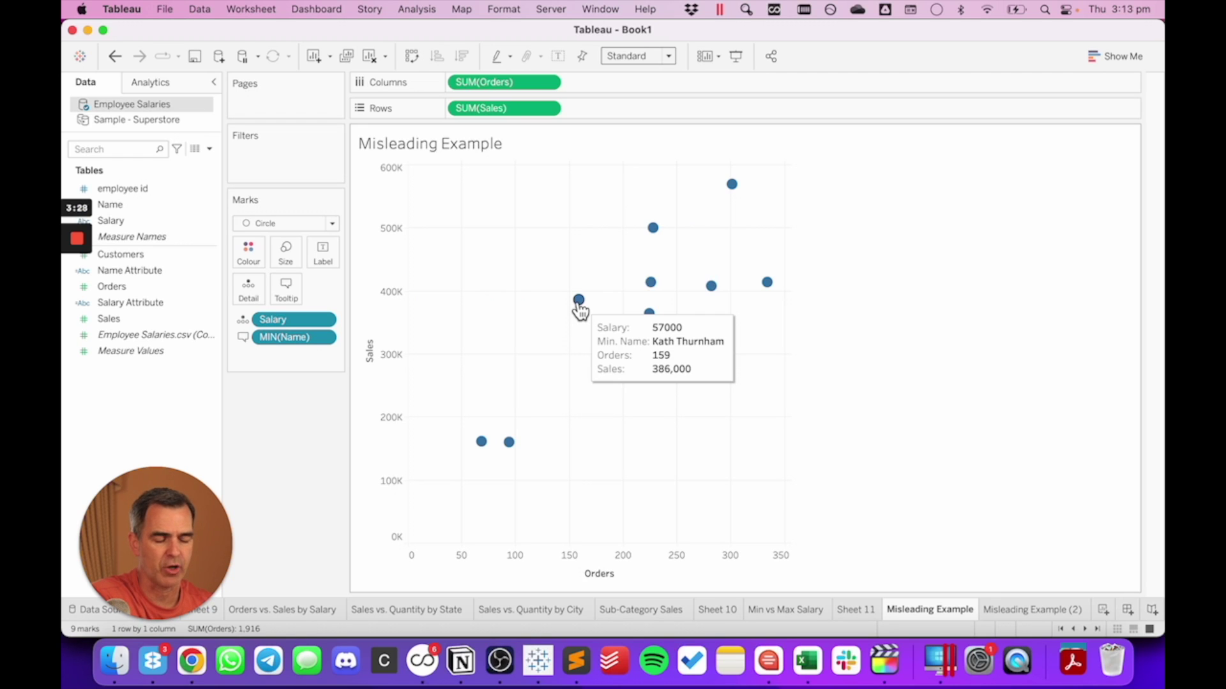
click(323, 337)
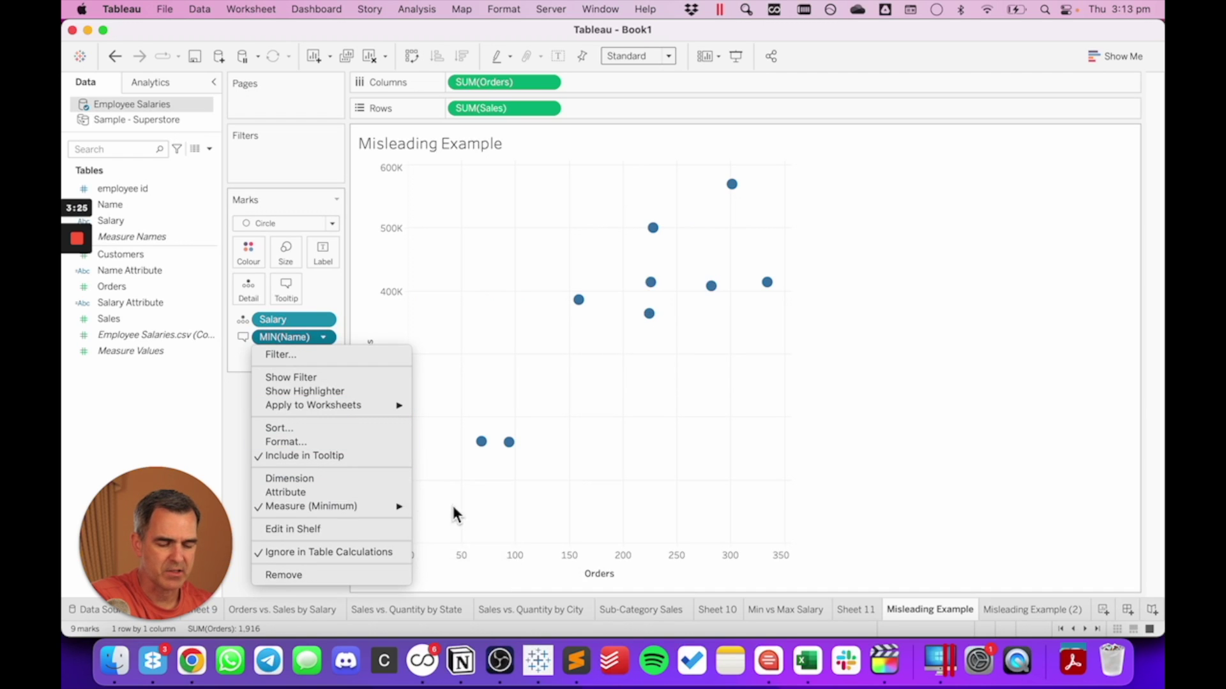
mouse_move(383, 505)
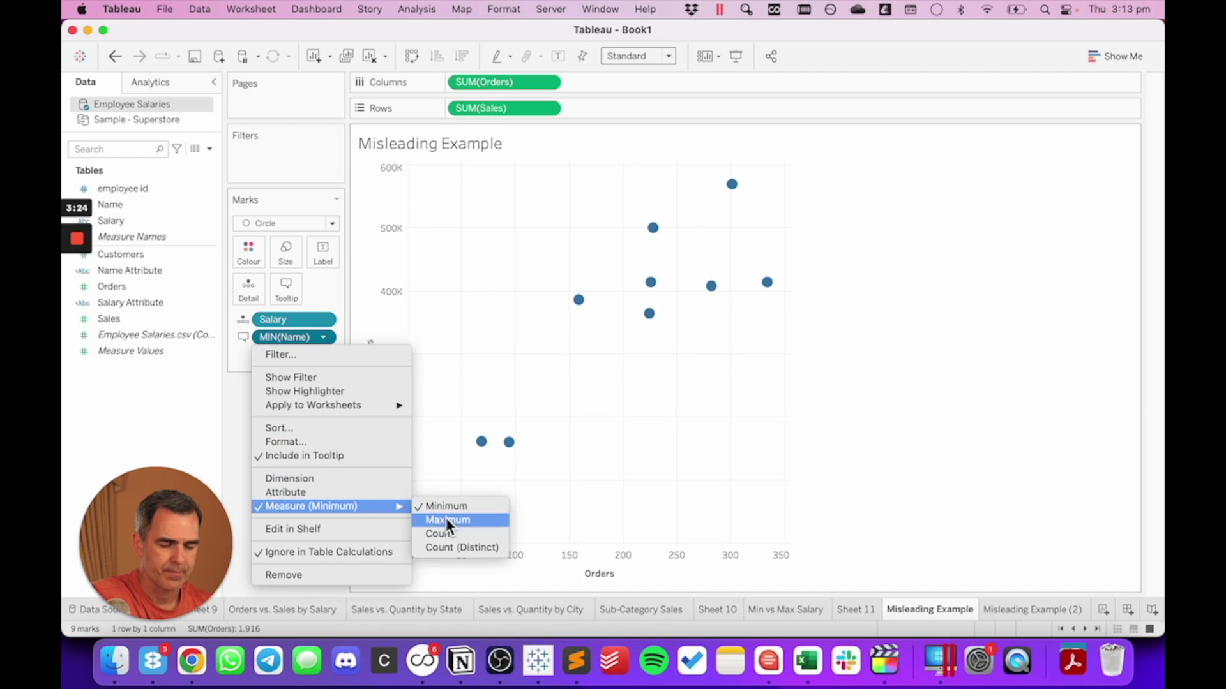
click(447, 520)
mouse_move(578, 301)
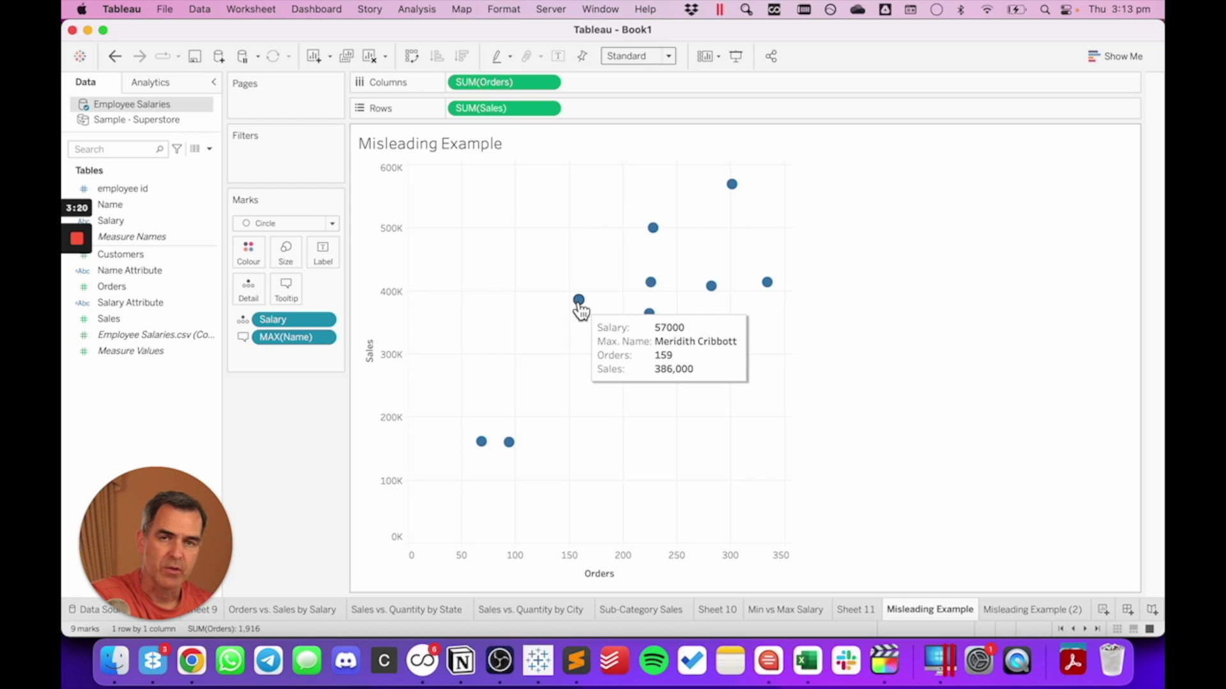